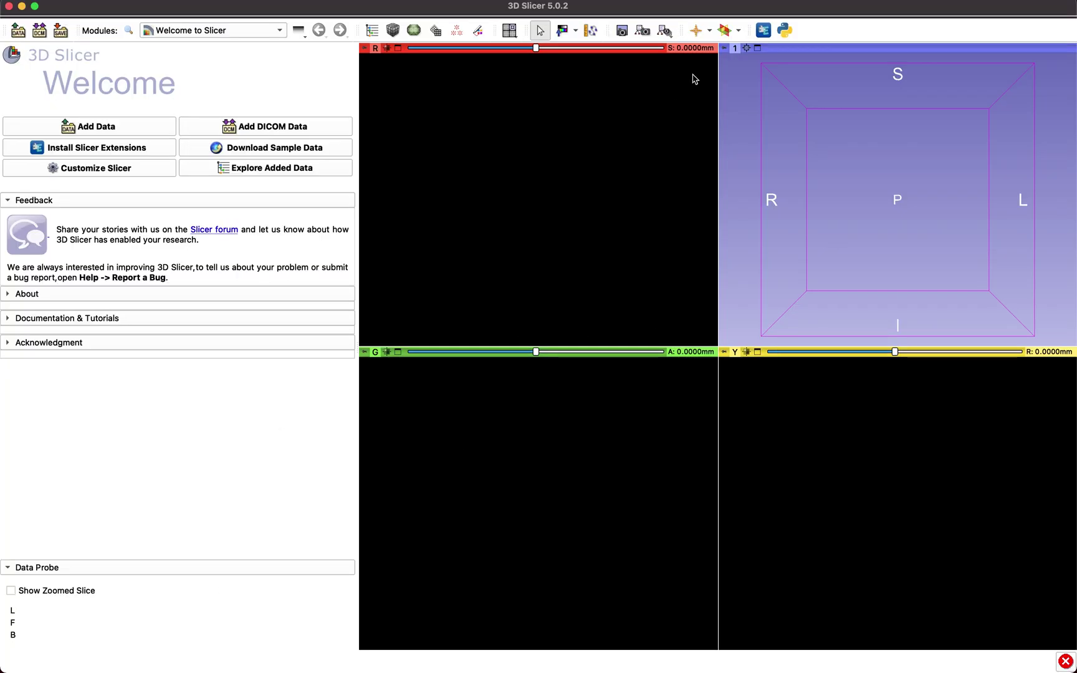
Search the extension catalogue for PET and install the PETTumorSegmentation and PETDICOMExtension extensions.
left_click(763, 33)
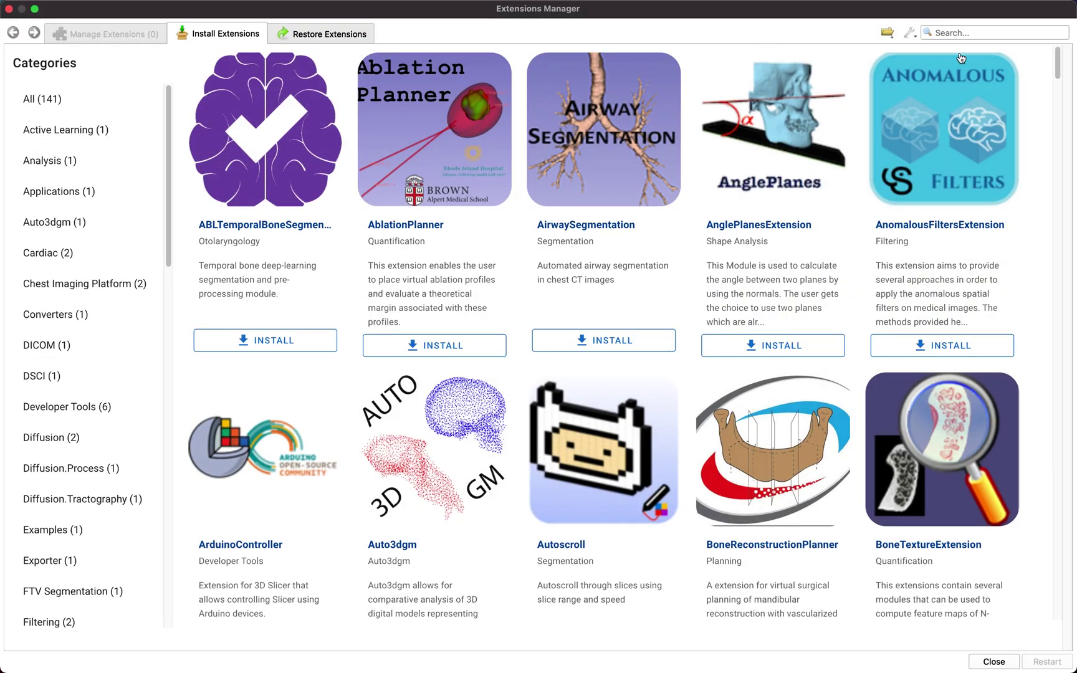
left_click(1000, 33)
type("PE")
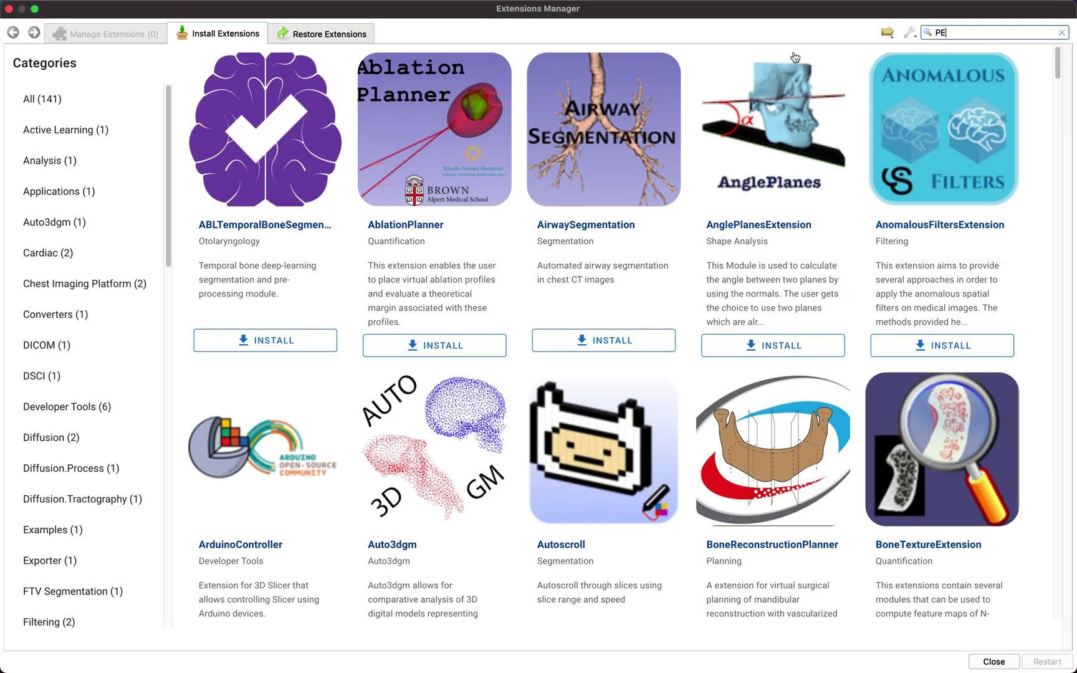
type("T")
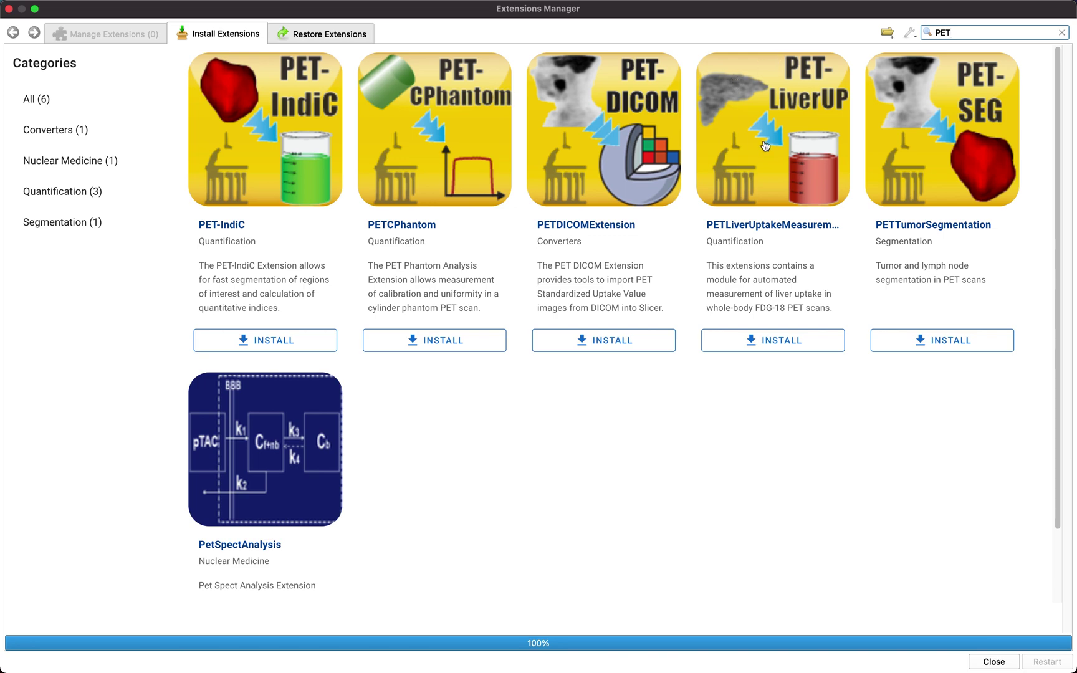
left_click(938, 342)
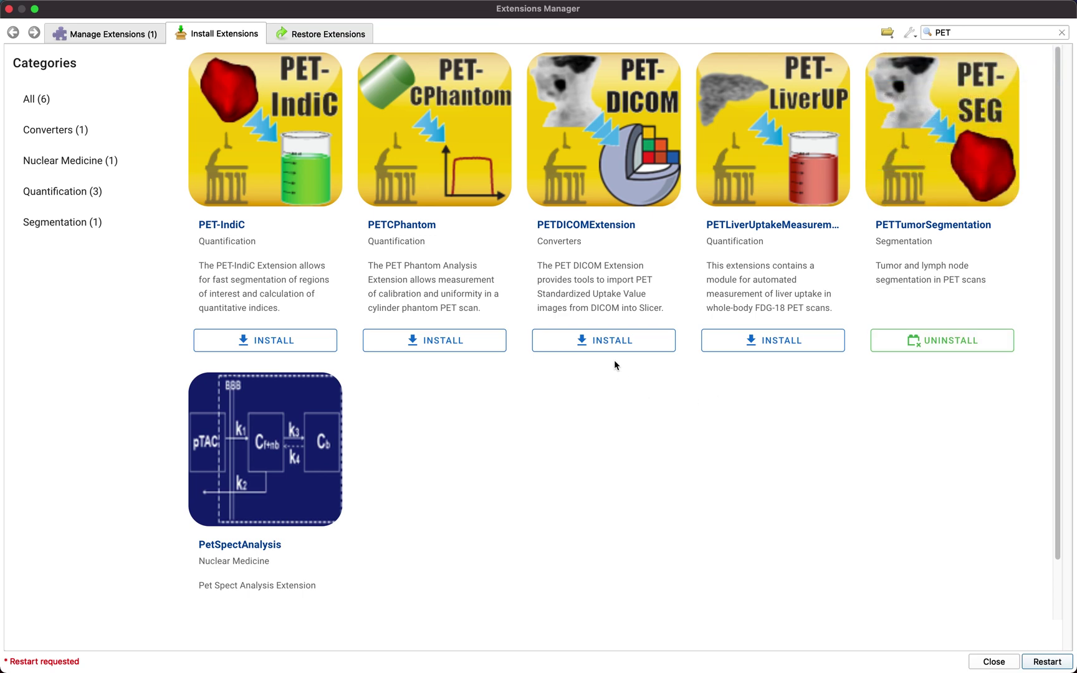
left_click(620, 342)
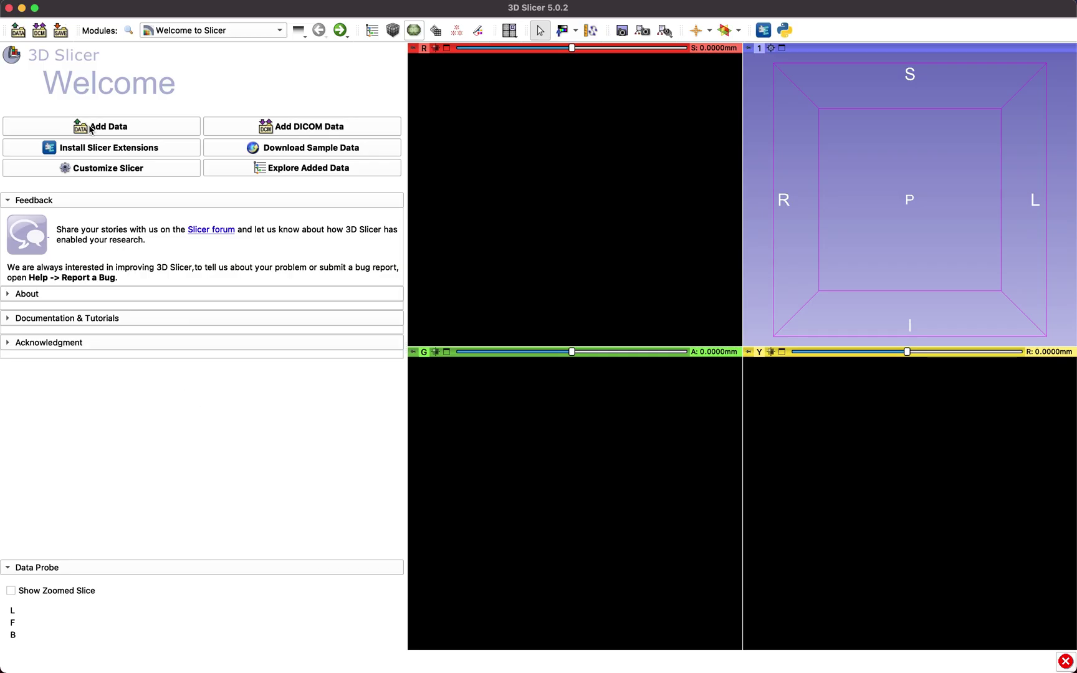
Load the PET WB_0 series of the Thorax^1HEAD_NECK_PETCT study from the DICOM database as an SUVbw volume through the PET SUV Plugin.
left_click(45, 34)
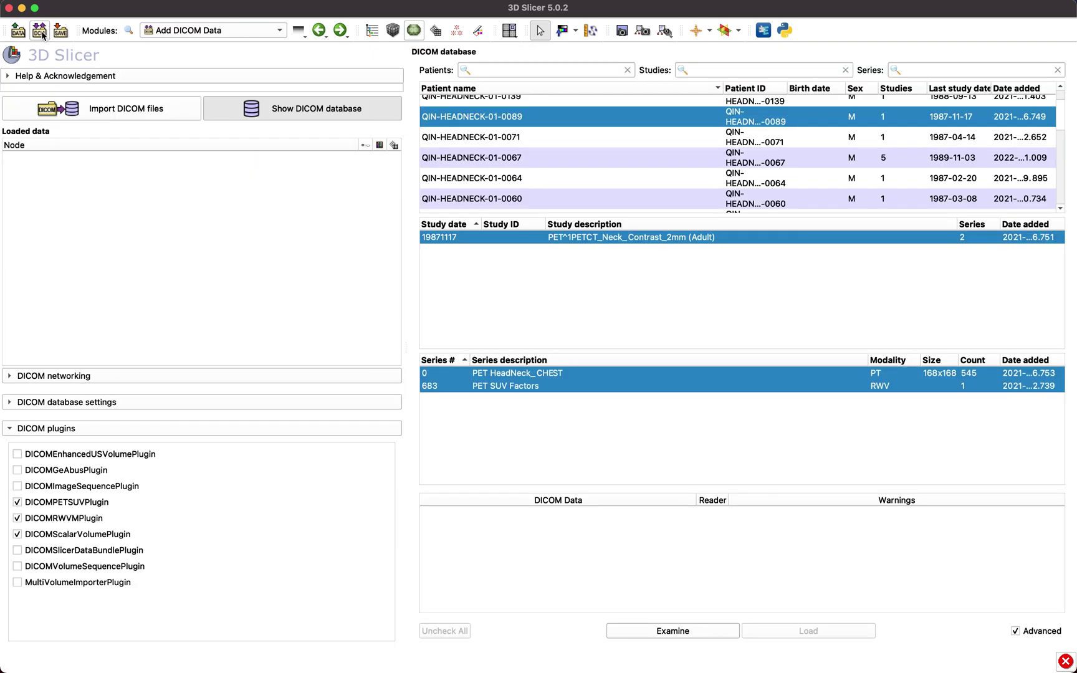
left_click(528, 136)
left_click(524, 373)
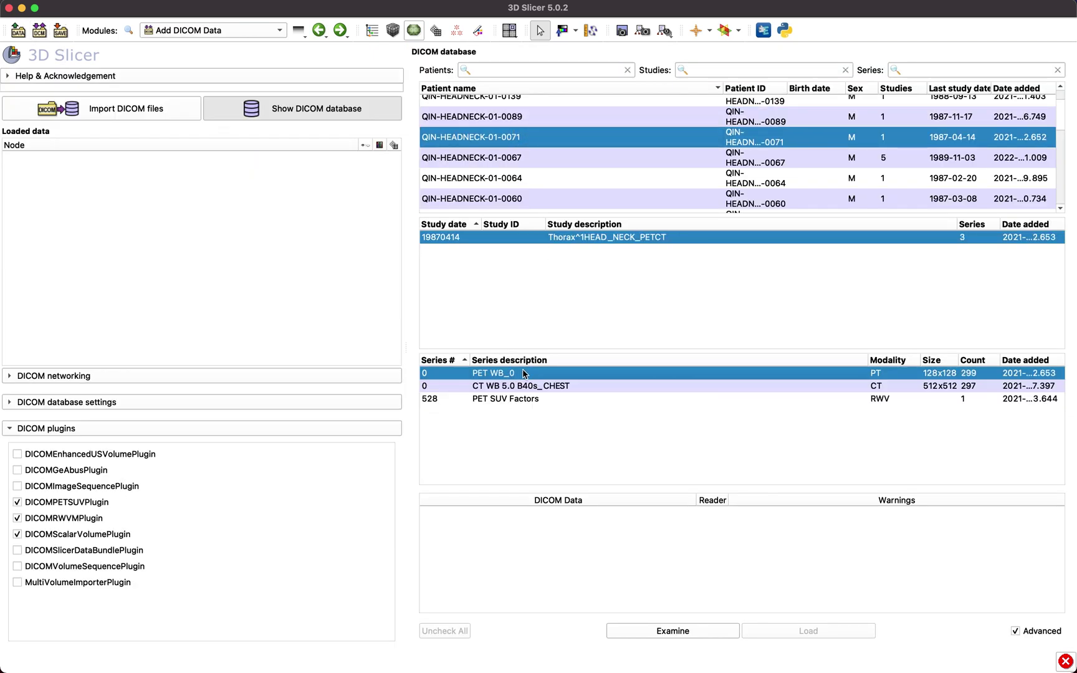
left_click(636, 632)
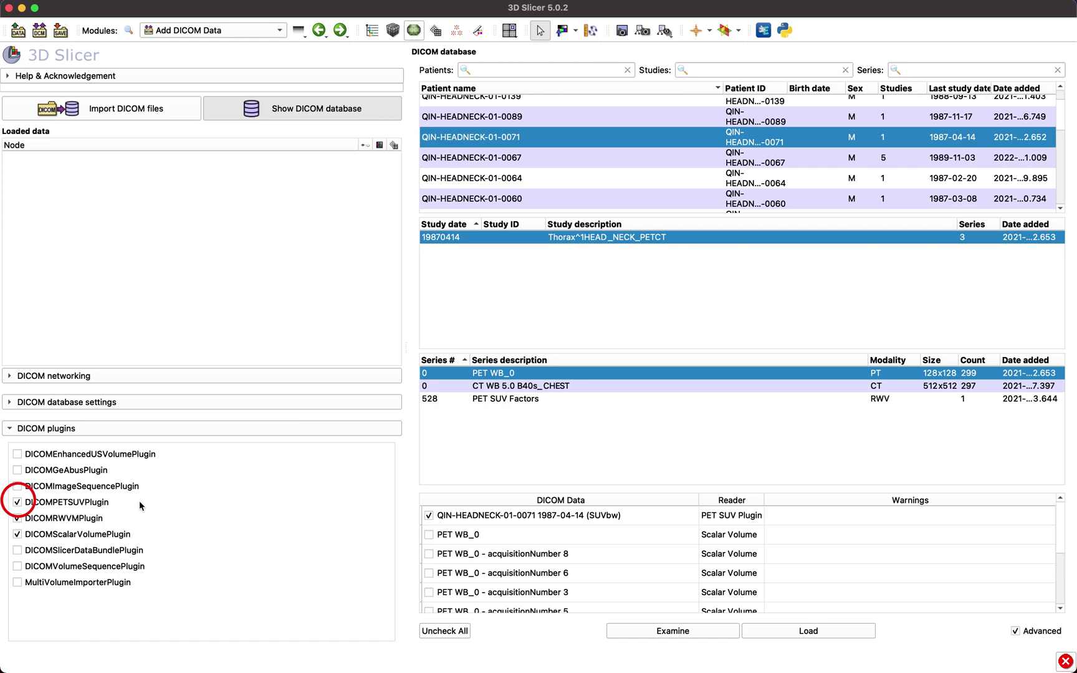
left_click(808, 633)
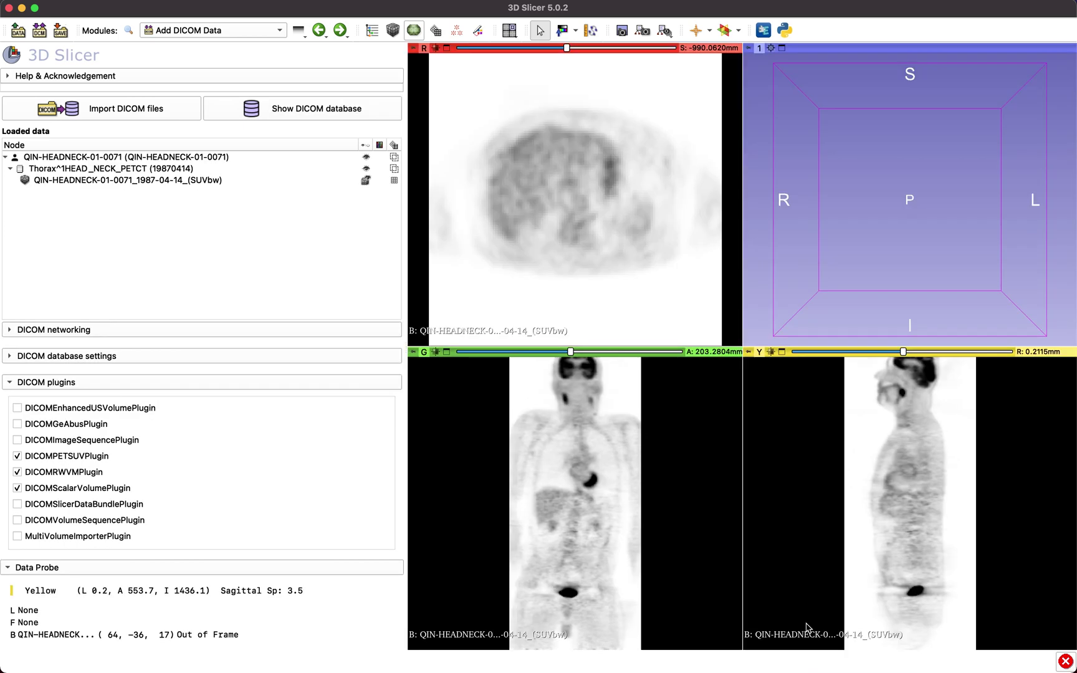
Switch to the Segment Editor module and browse the axial slices from the head down to the dark lesion in the throat.
left_click(270, 32)
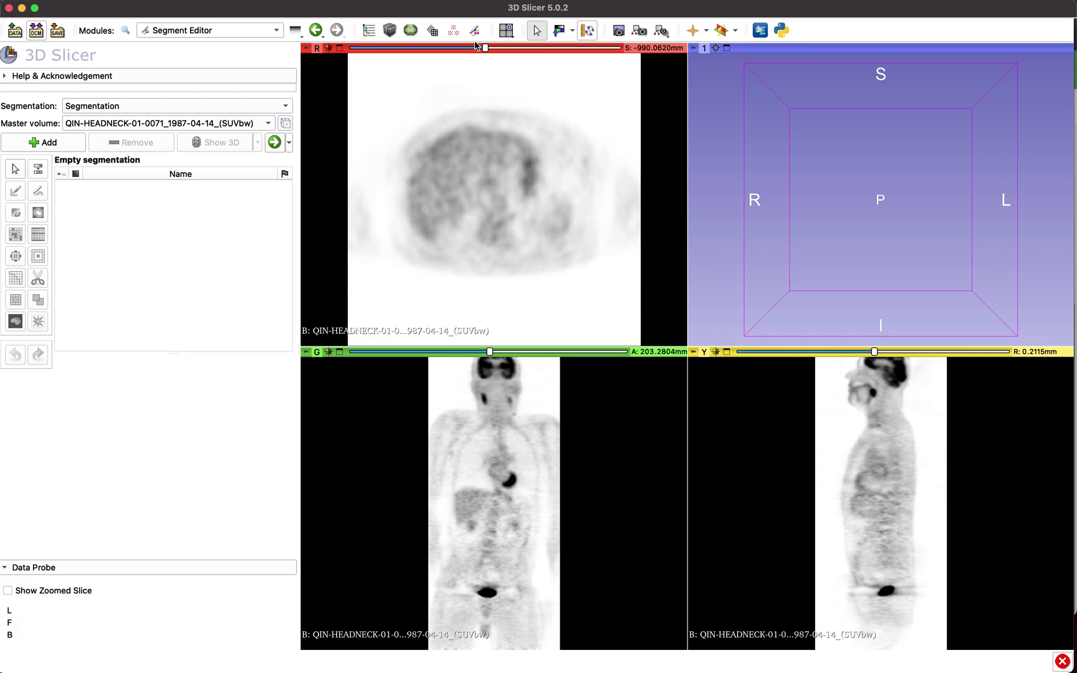
left_click_drag(485, 48, 619, 48)
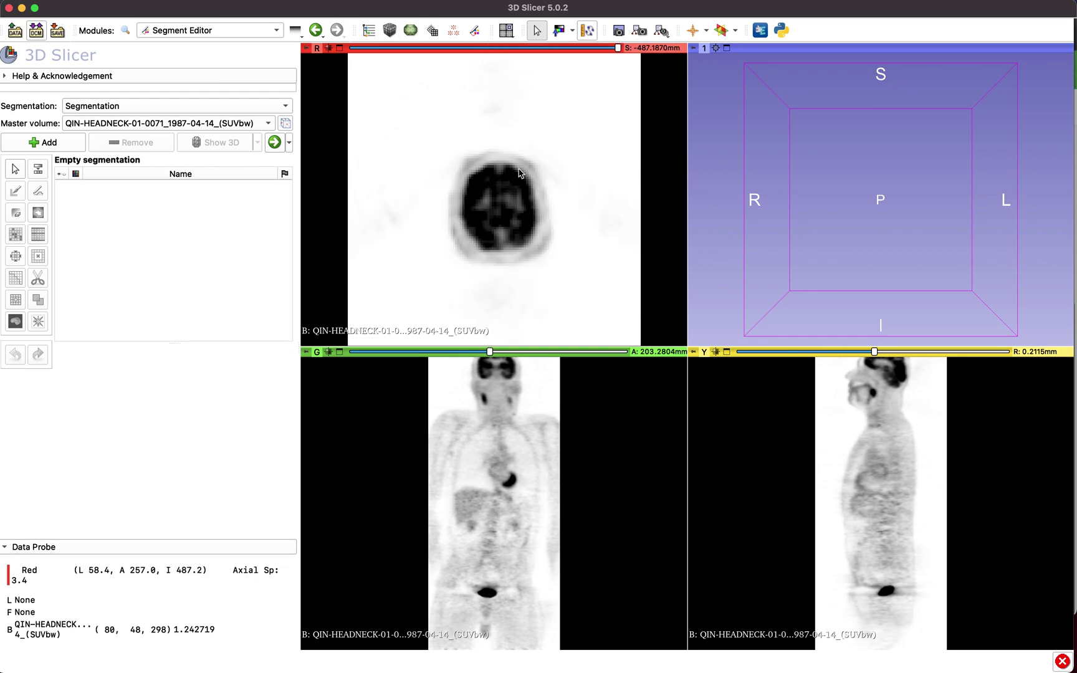
scroll(507, 181, "down", 8)
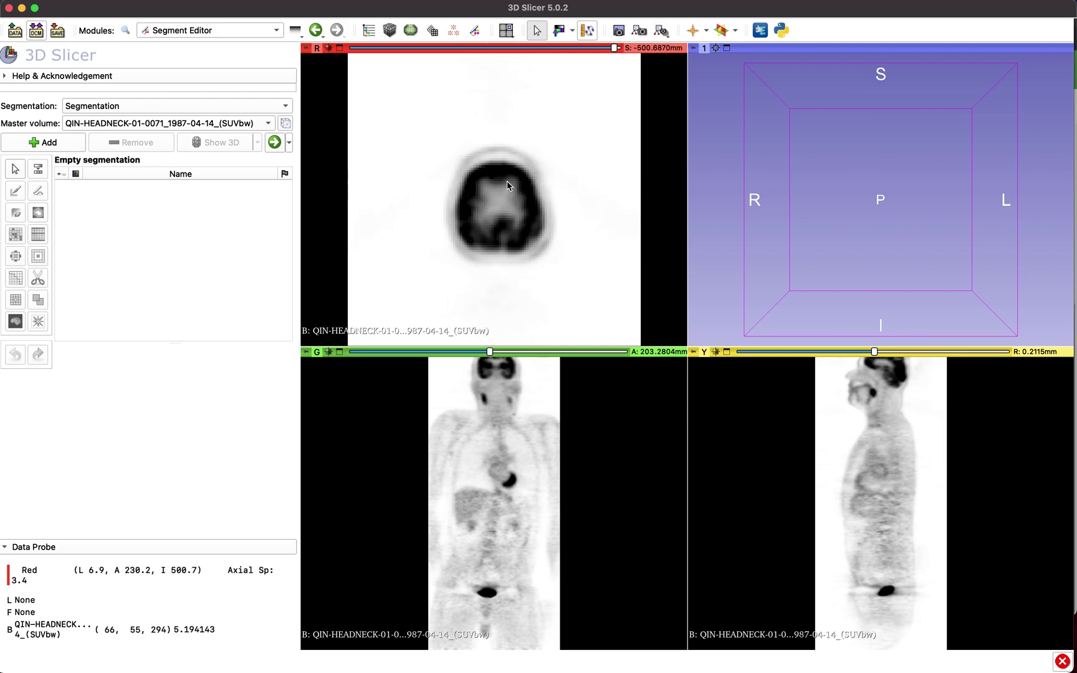
scroll(506, 185, "down", 13)
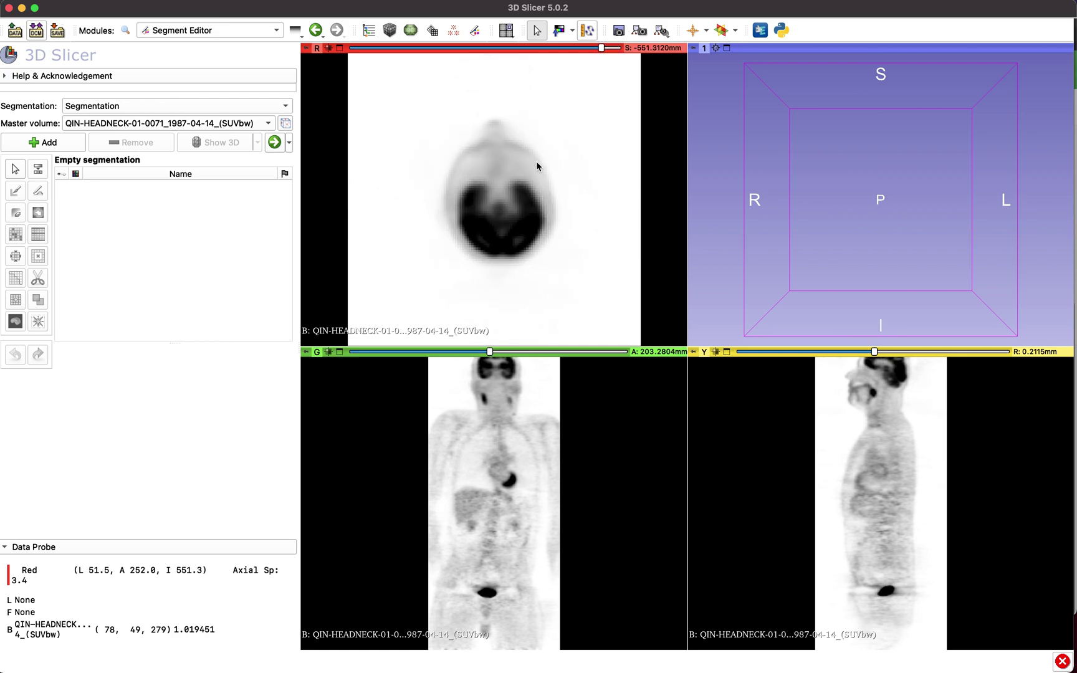
scroll(536, 163, "down", 19)
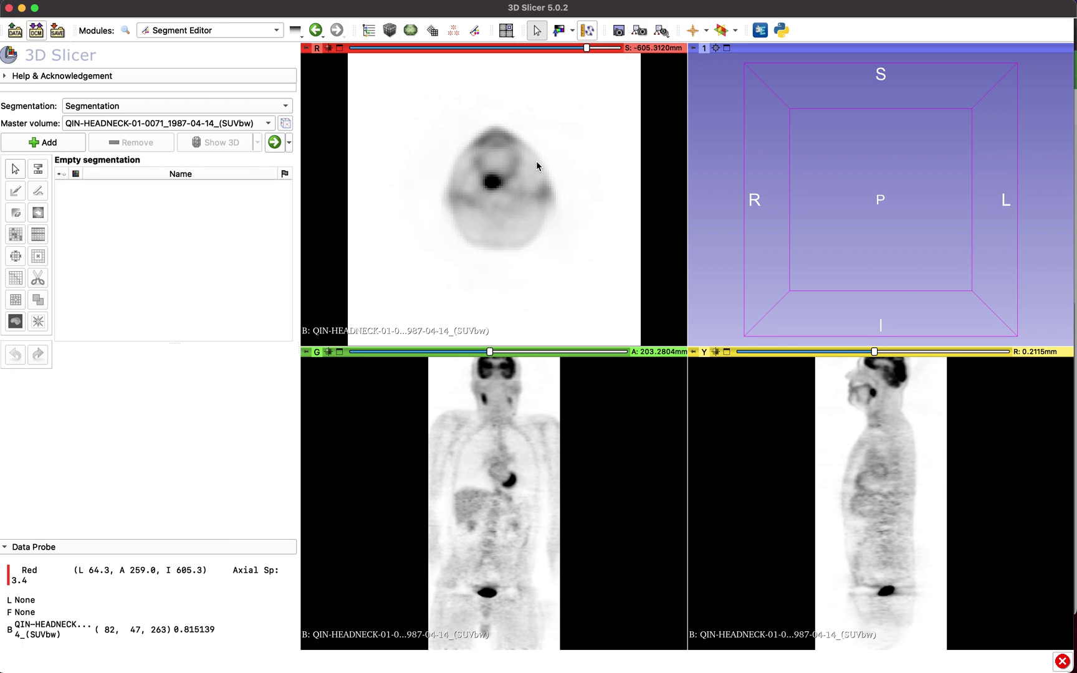
scroll(537, 166, "up", 4)
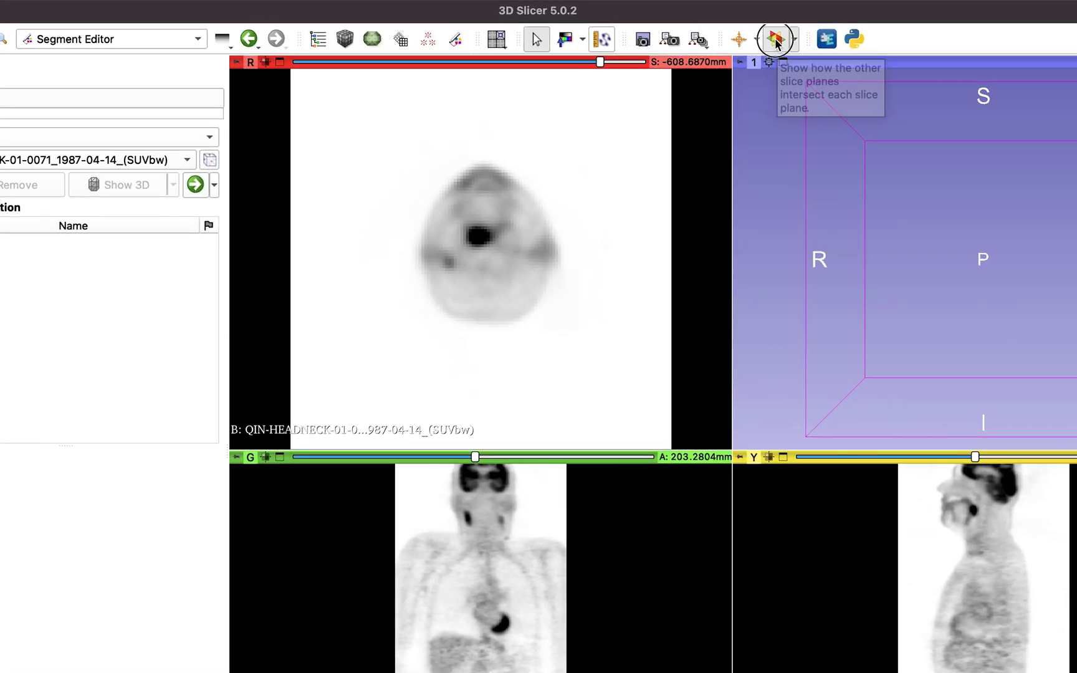
Turn on slice intersections, centre them on the dark throat lesion and enlarge the coronal view around it.
left_click(776, 39)
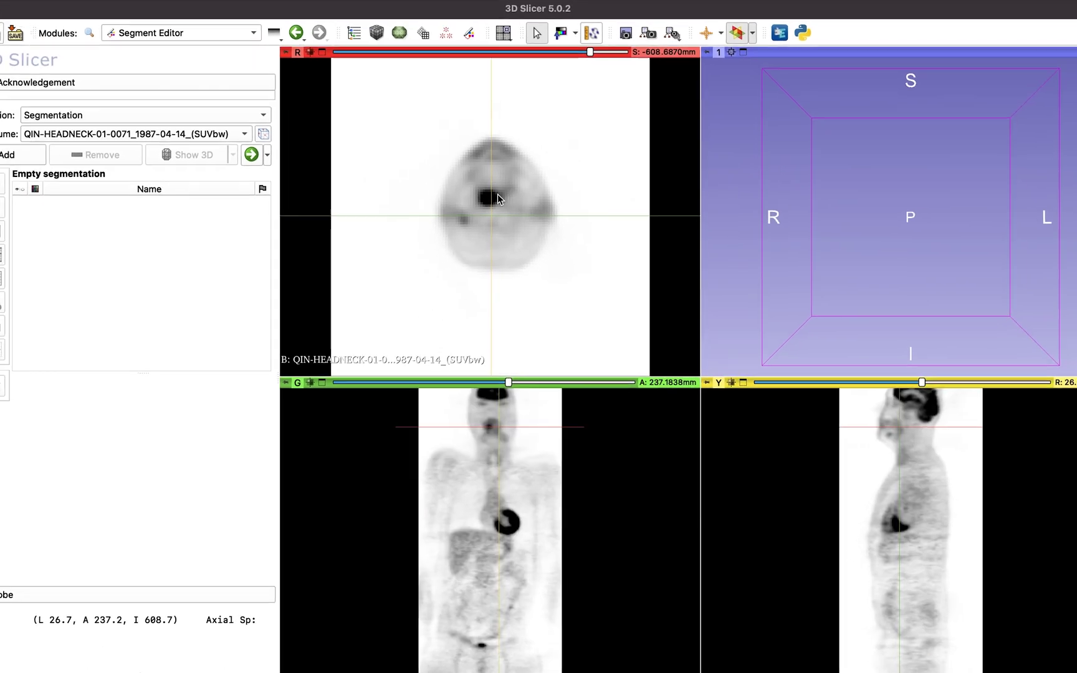
left_click(481, 238, "shift")
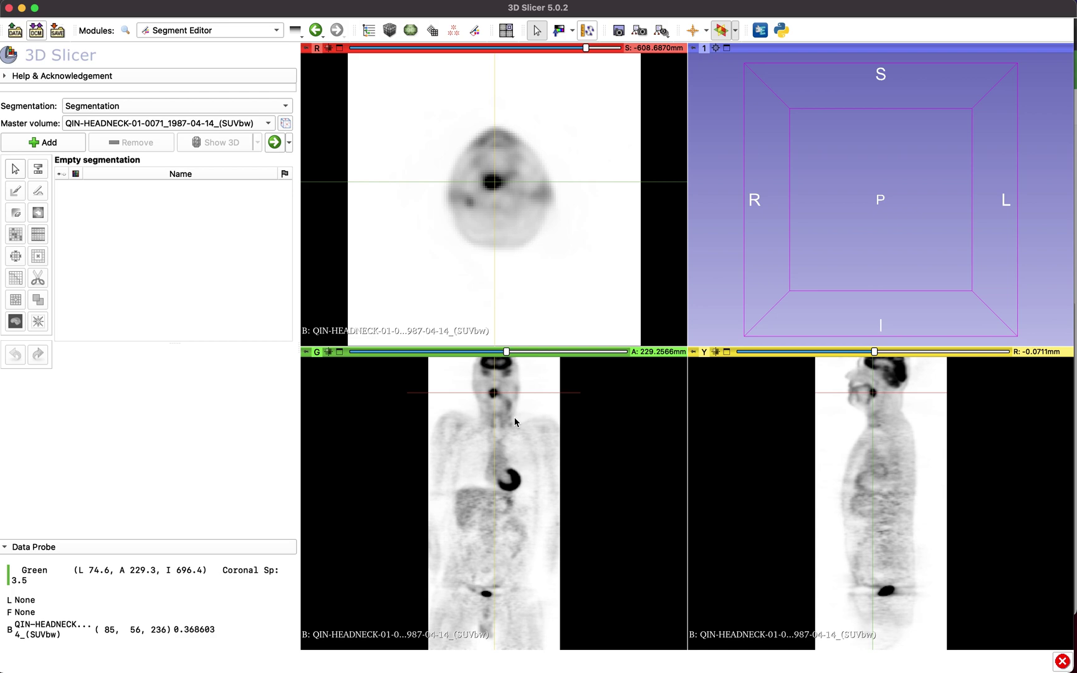
left_click_drag(513, 368, 501, 436, "shift")
right_click_drag(498, 451, 506, 613)
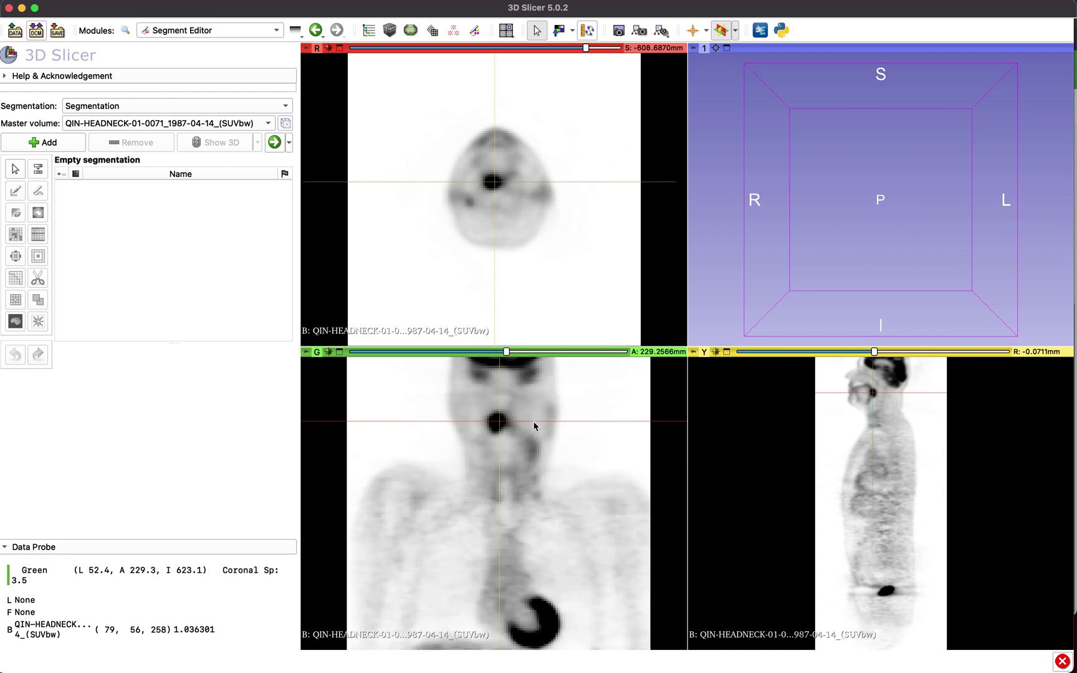
right_click_drag(539, 428, 539, 486)
left_click_drag(534, 432, 542, 487, "shift")
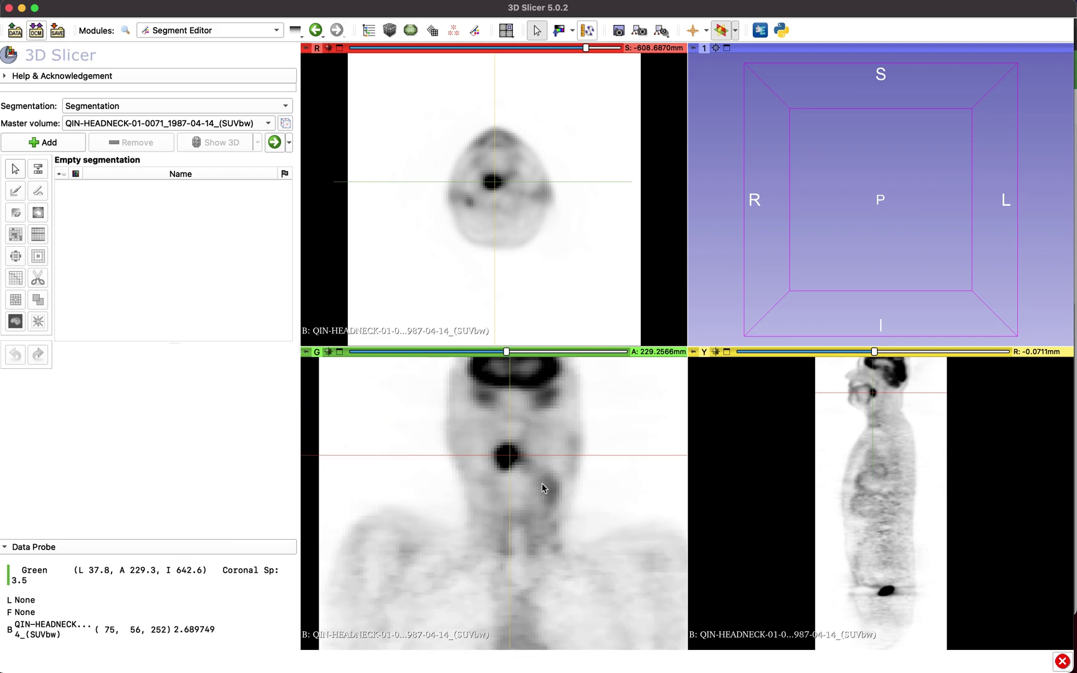
scroll(542, 487, "down", 1)
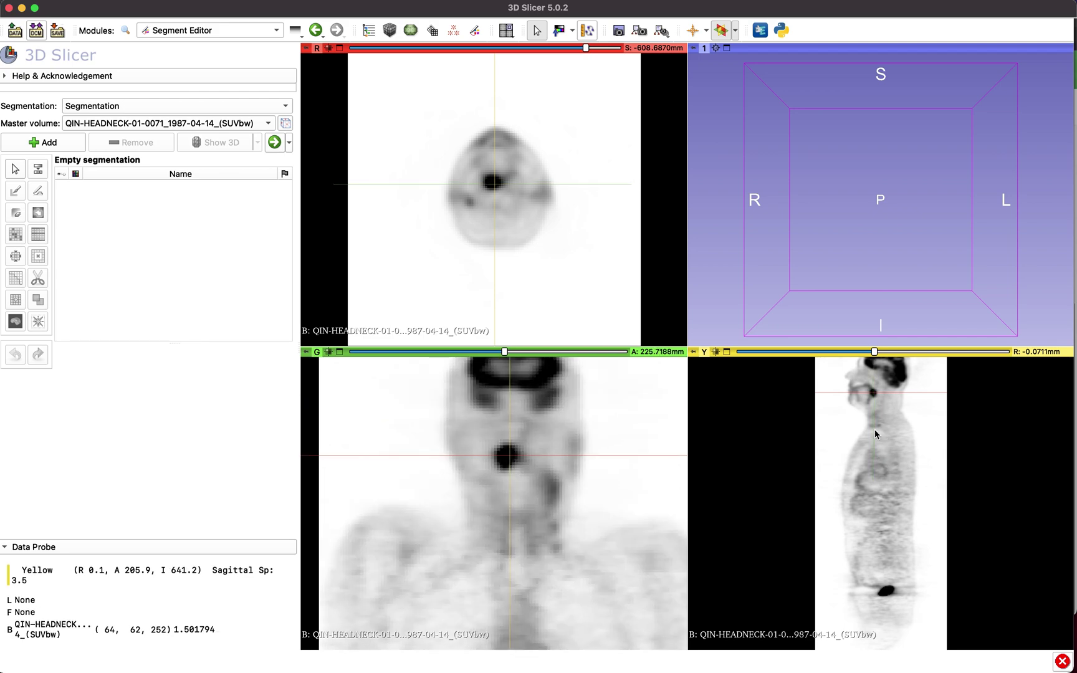
Enlarge the sagittal and axial views around the throat lesion.
right_click_drag(874, 428, 881, 519)
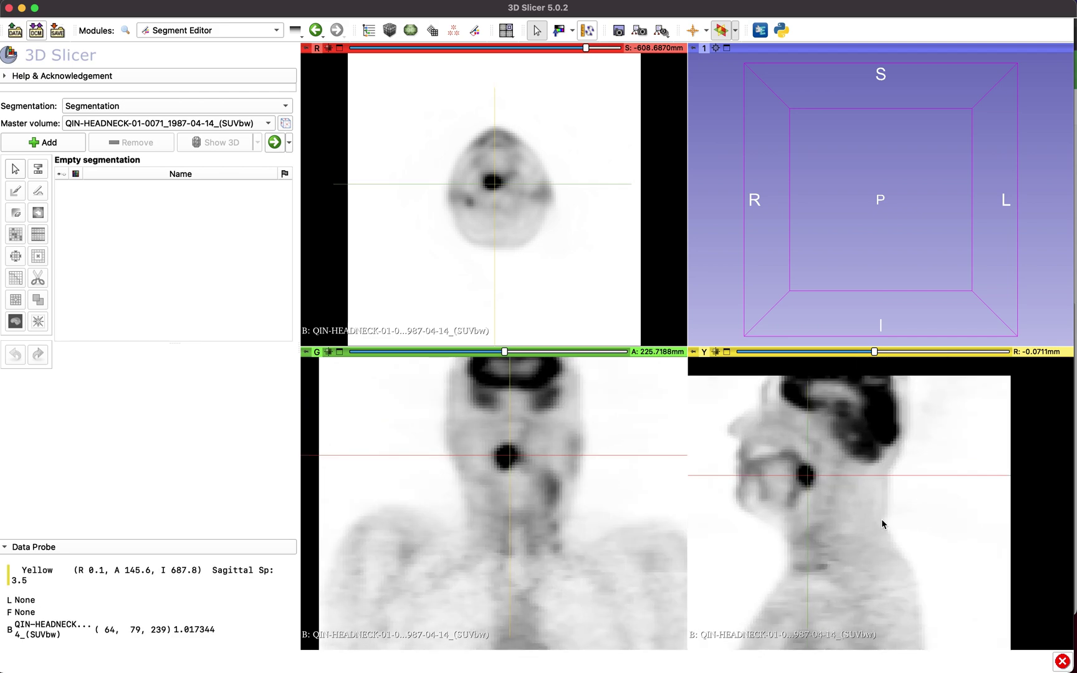
right_click_drag(846, 408, 838, 483)
left_click_drag(837, 483, 896, 480, "shift")
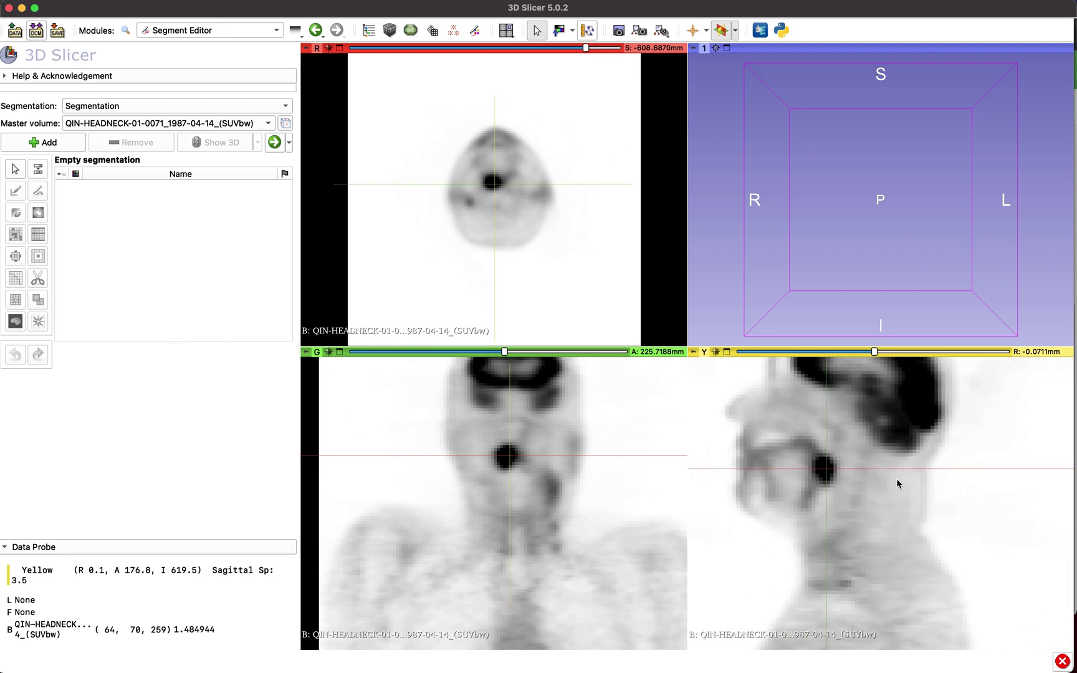
right_click_drag(507, 140, 511, 242)
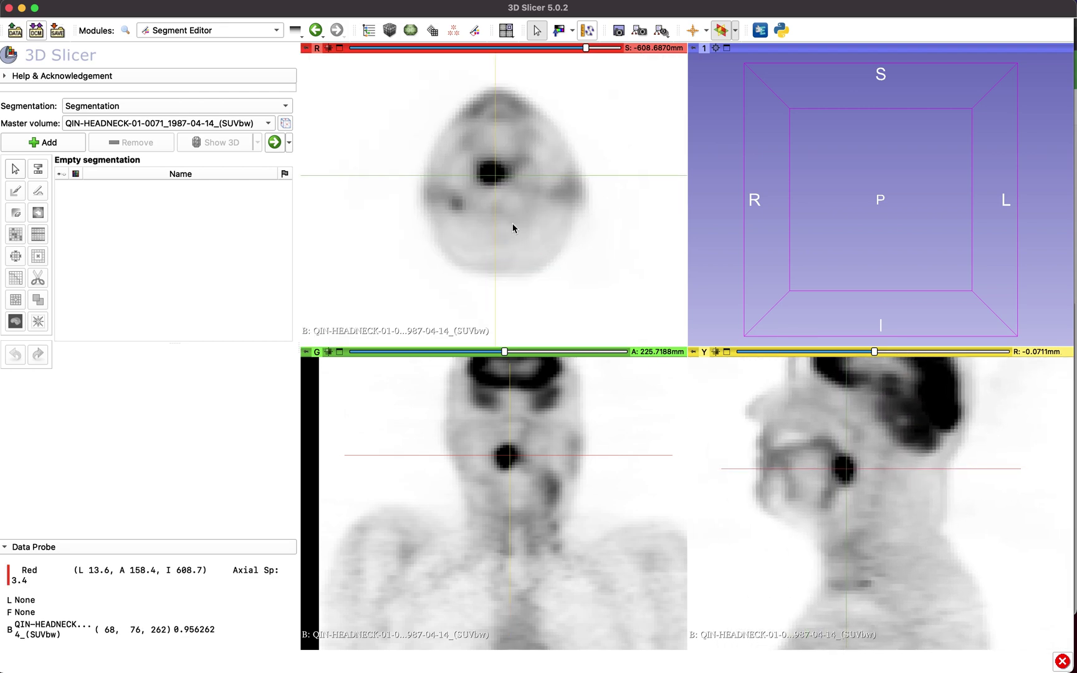
right_click_drag(530, 131, 534, 187)
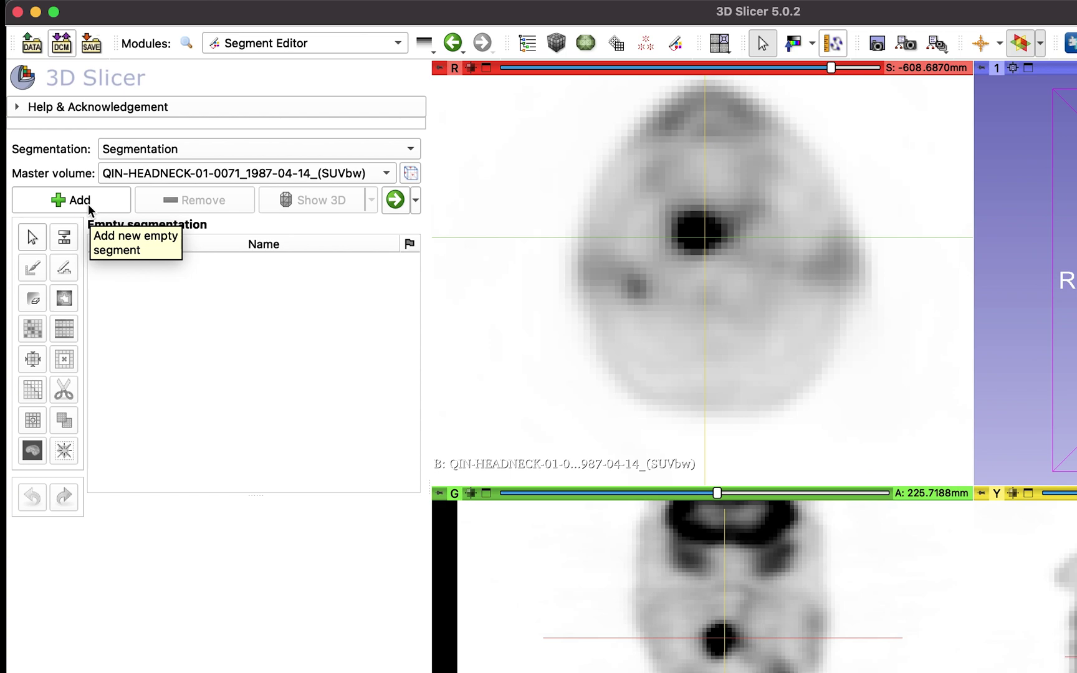
Add a new segment and segment the throat lesion from its centre with the PET Tumor Segmentation effect in Global refinement style, with its advanced options expanded.
left_click(89, 205)
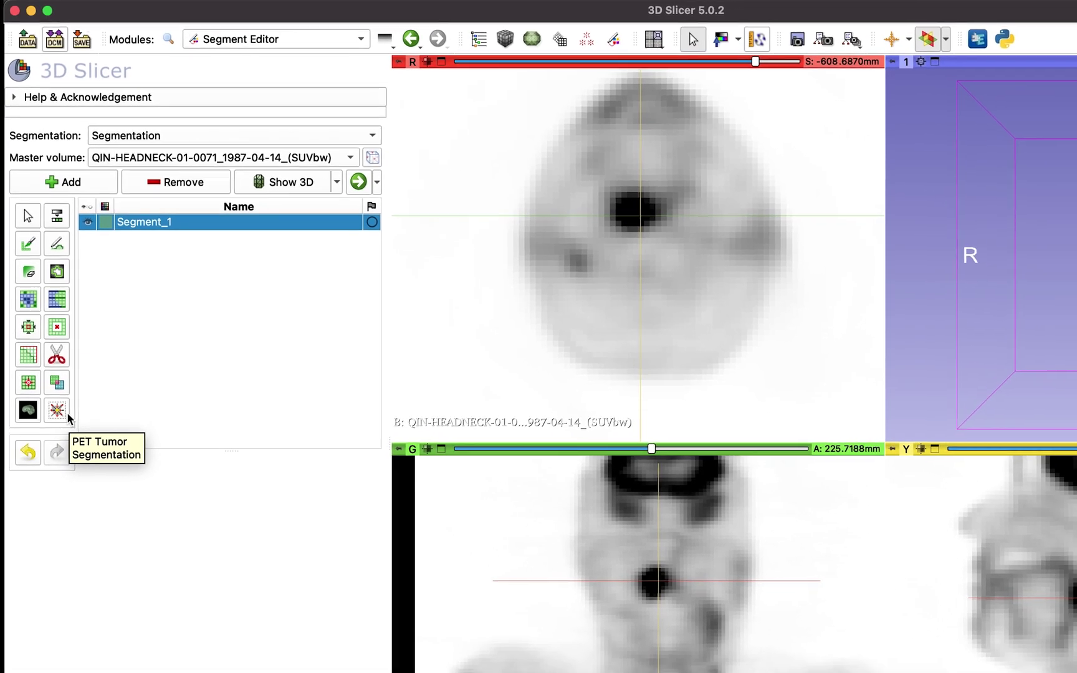
left_click(75, 453)
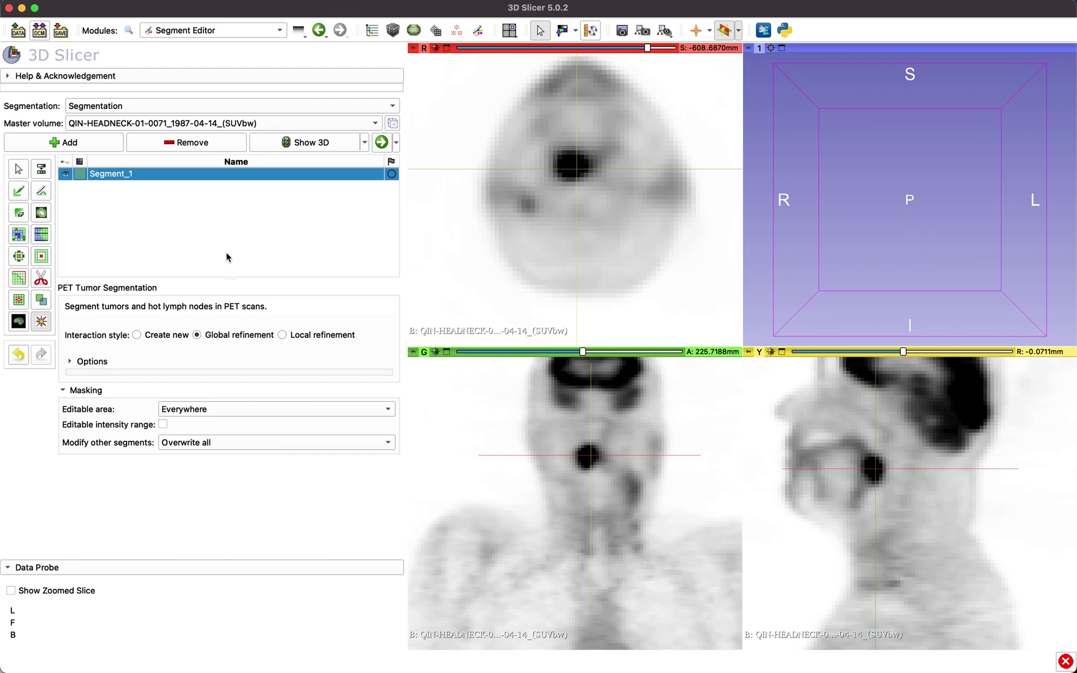
left_click(72, 360)
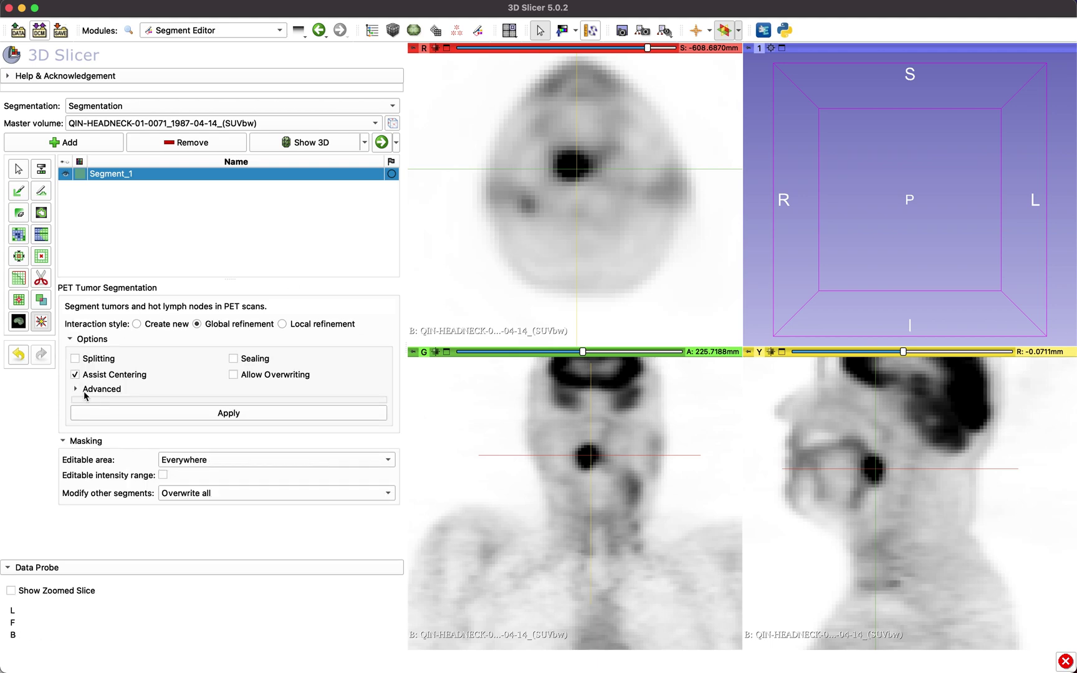
left_click(77, 389)
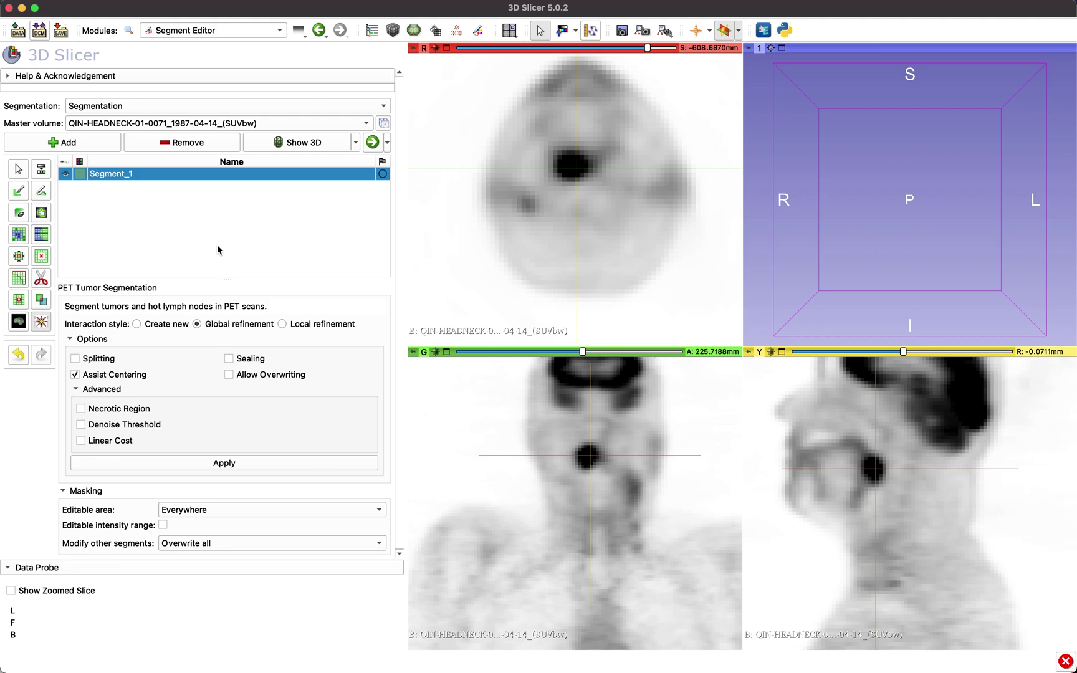
left_click(569, 169)
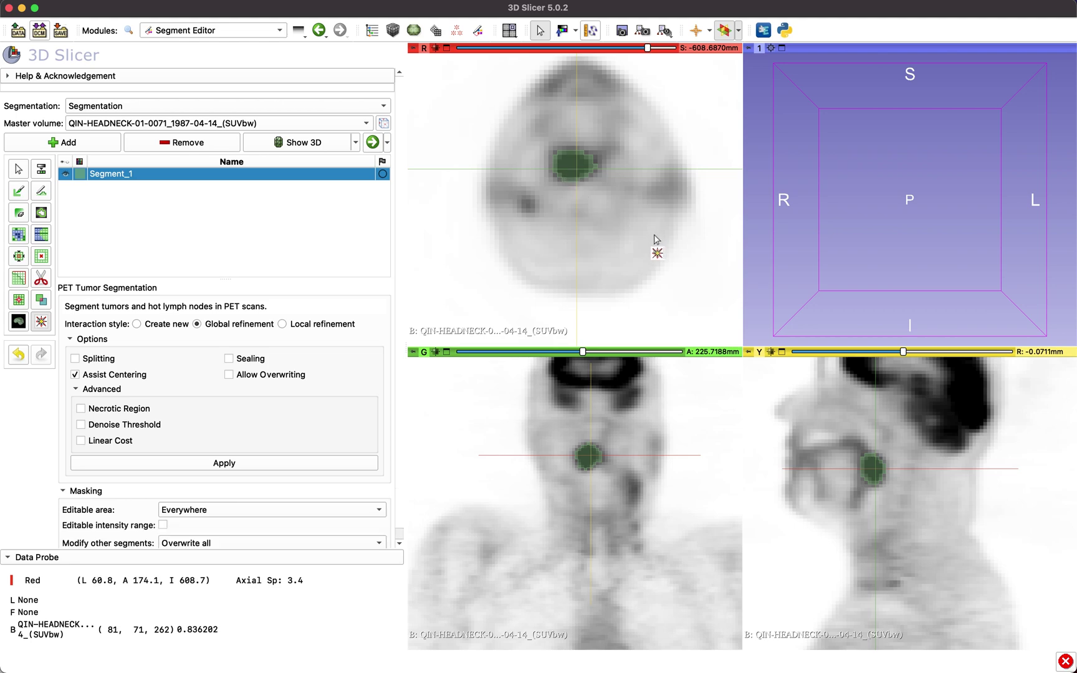
Inspect the lesion's segmentation through the axial slices above and below its centre.
scroll(656, 239, "down", 9)
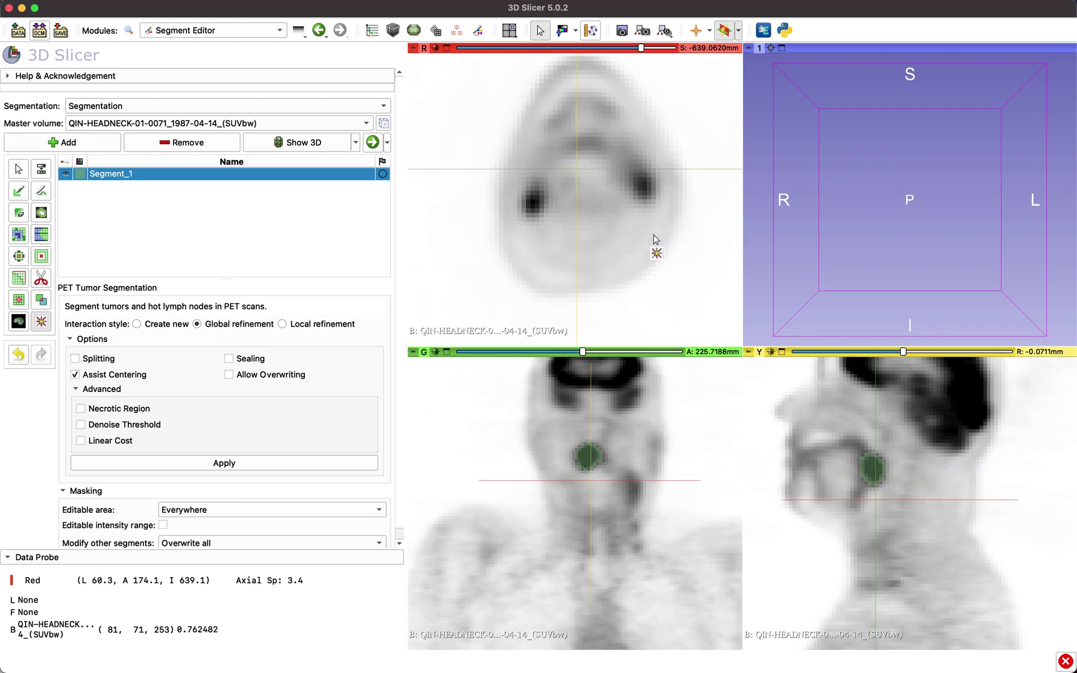
scroll(656, 239, "up", 6)
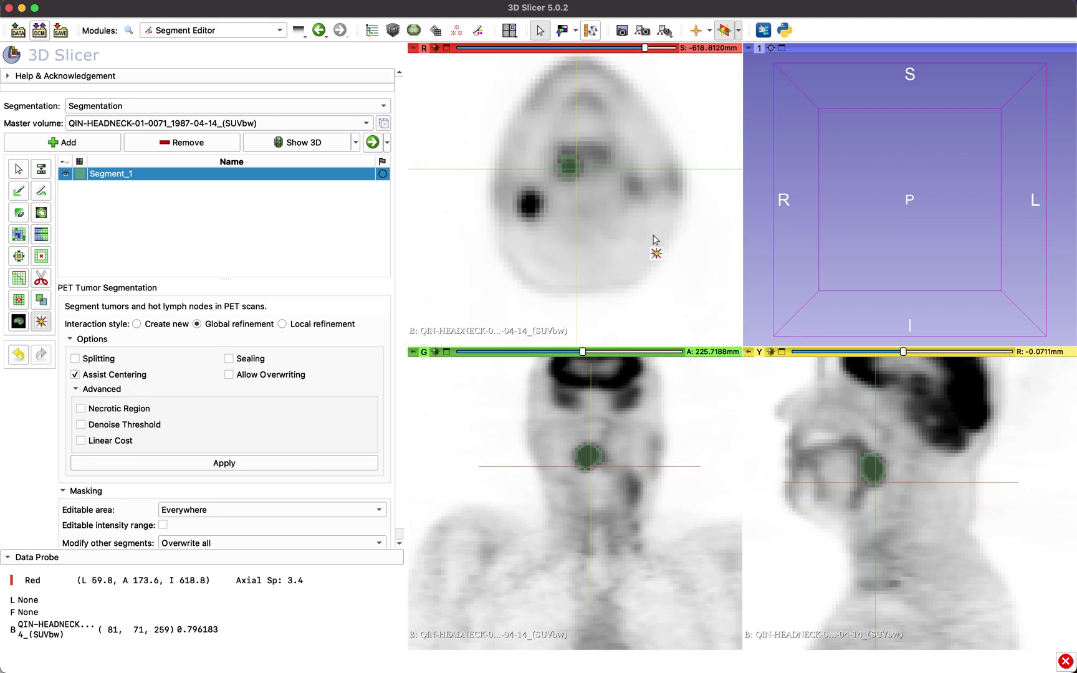
scroll(656, 239, "up", 9)
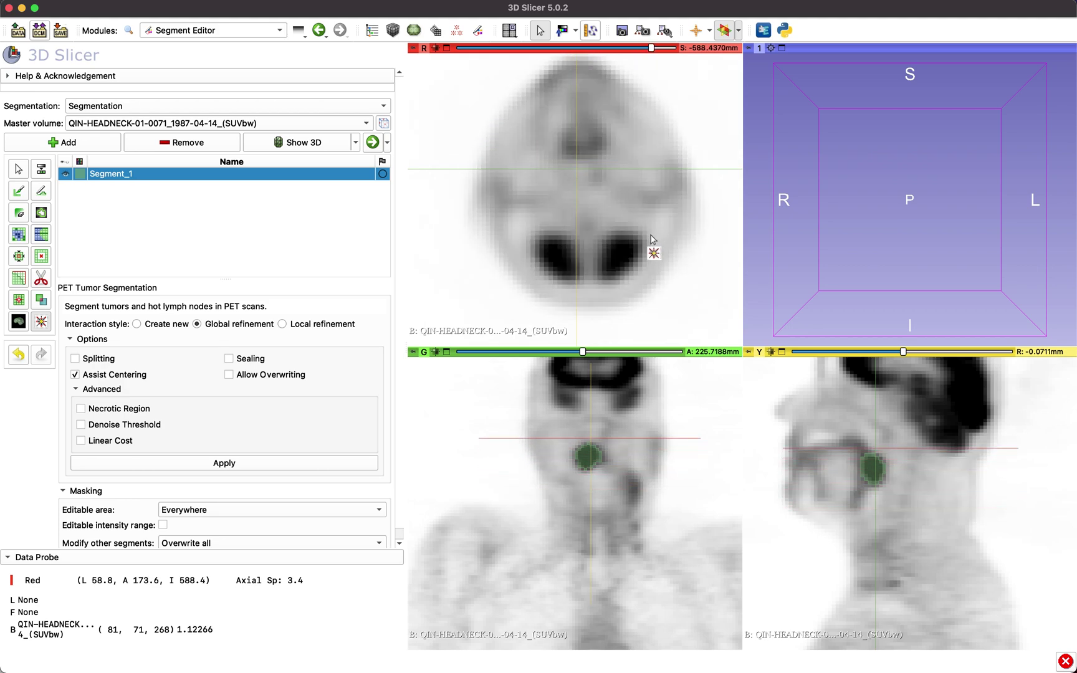
scroll(651, 237, "down", 6)
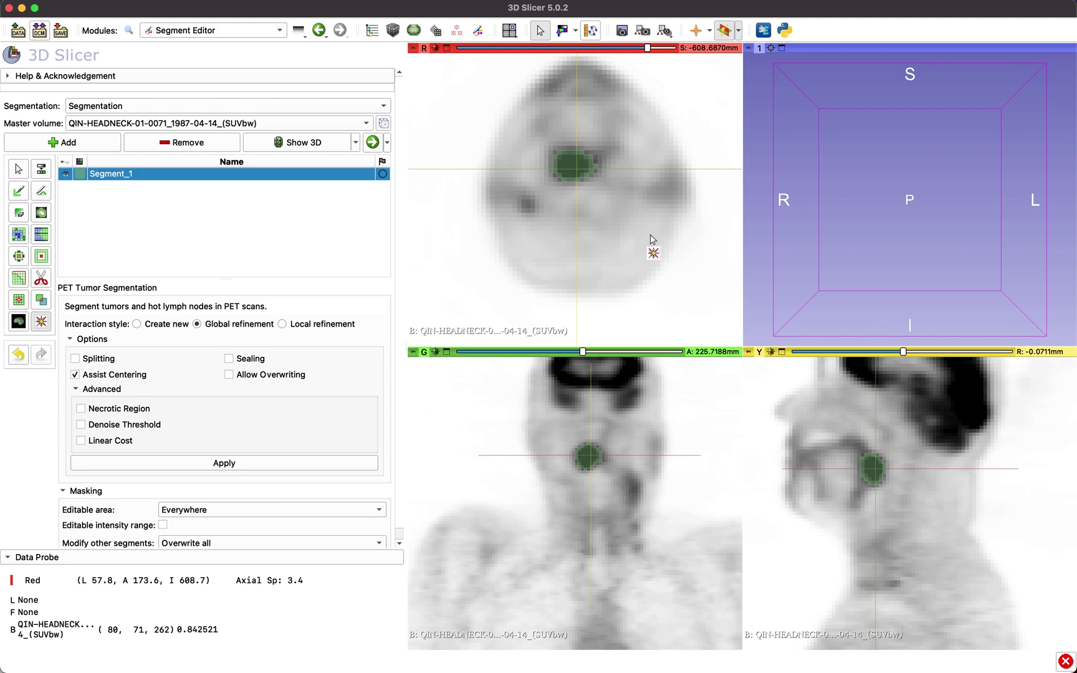
scroll(651, 239, "down", 1)
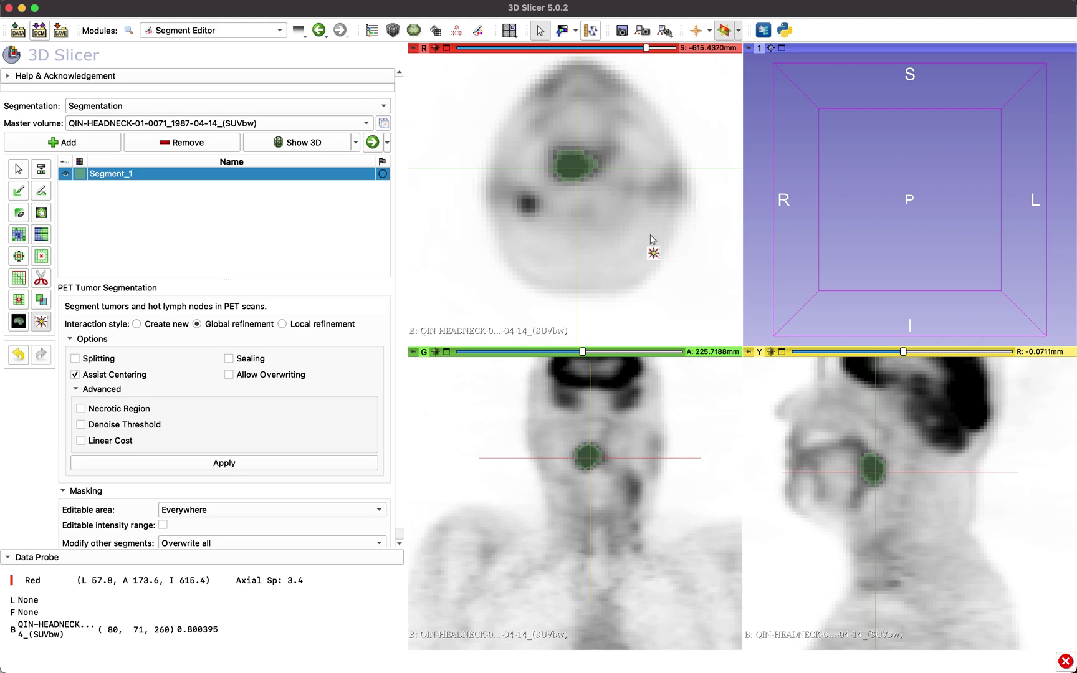
scroll(651, 238, "down", 1)
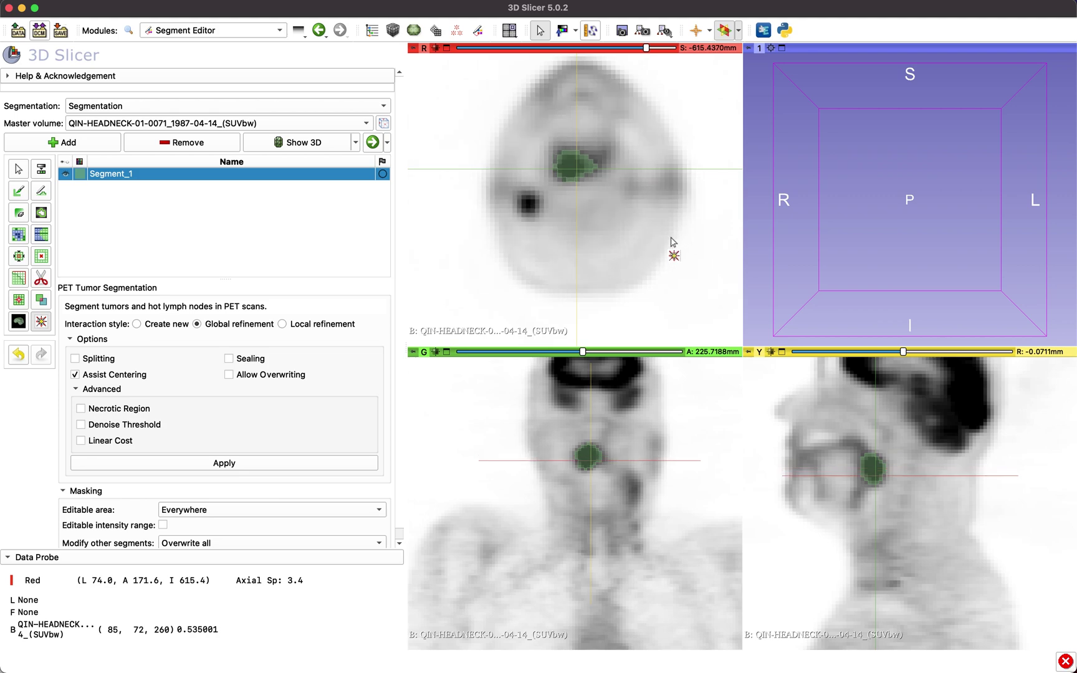
Inspect the throat lesion's segmentation through the coronal slices in front of and behind its centre.
scroll(607, 429, "up", 5)
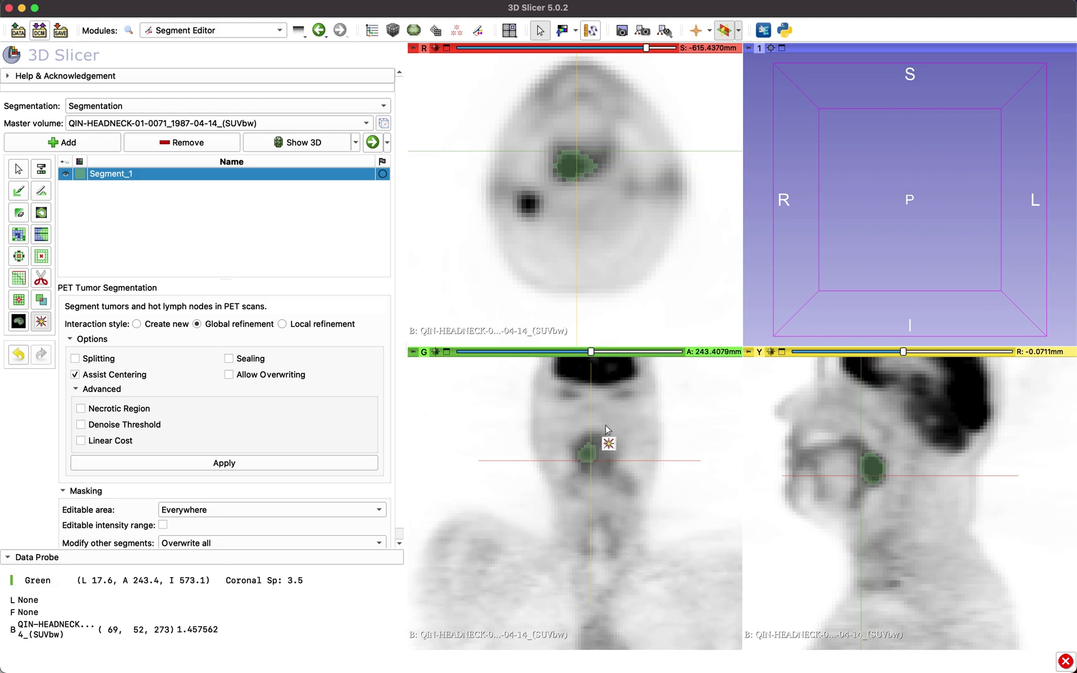
scroll(609, 429, "down", 1)
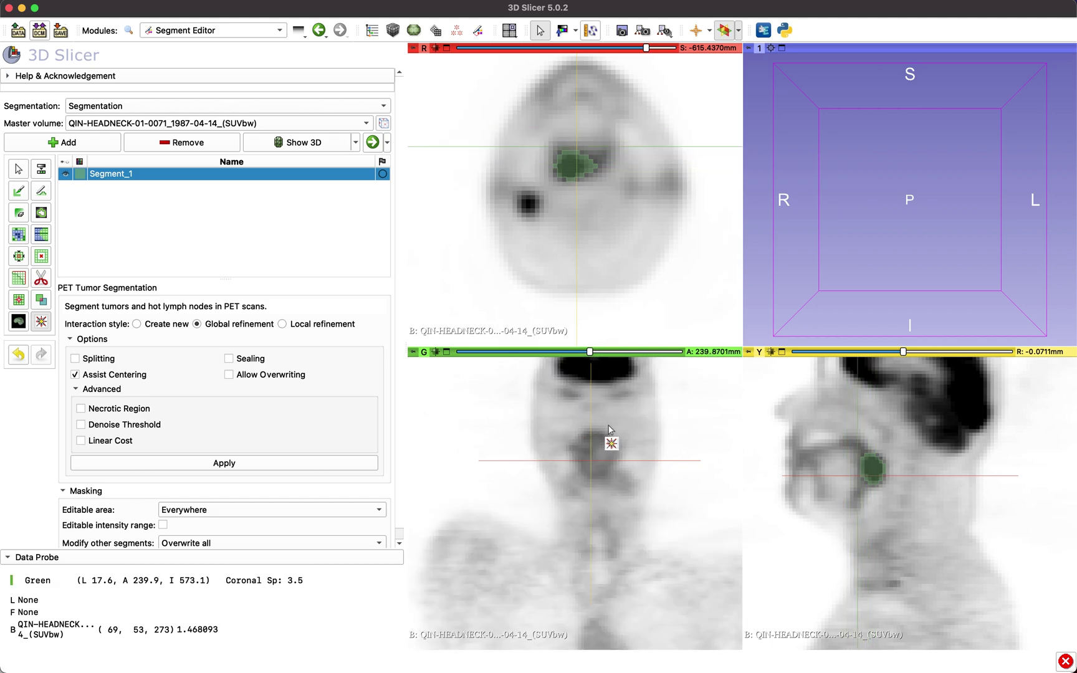
scroll(608, 426, "down", 8)
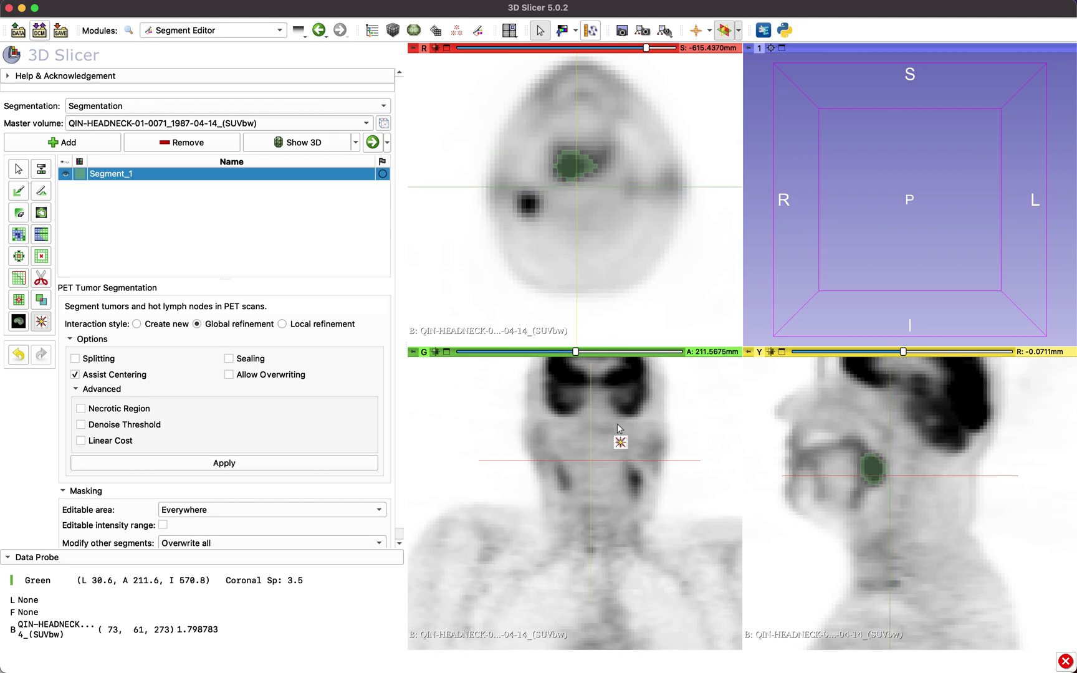
scroll(619, 429, "up", 6)
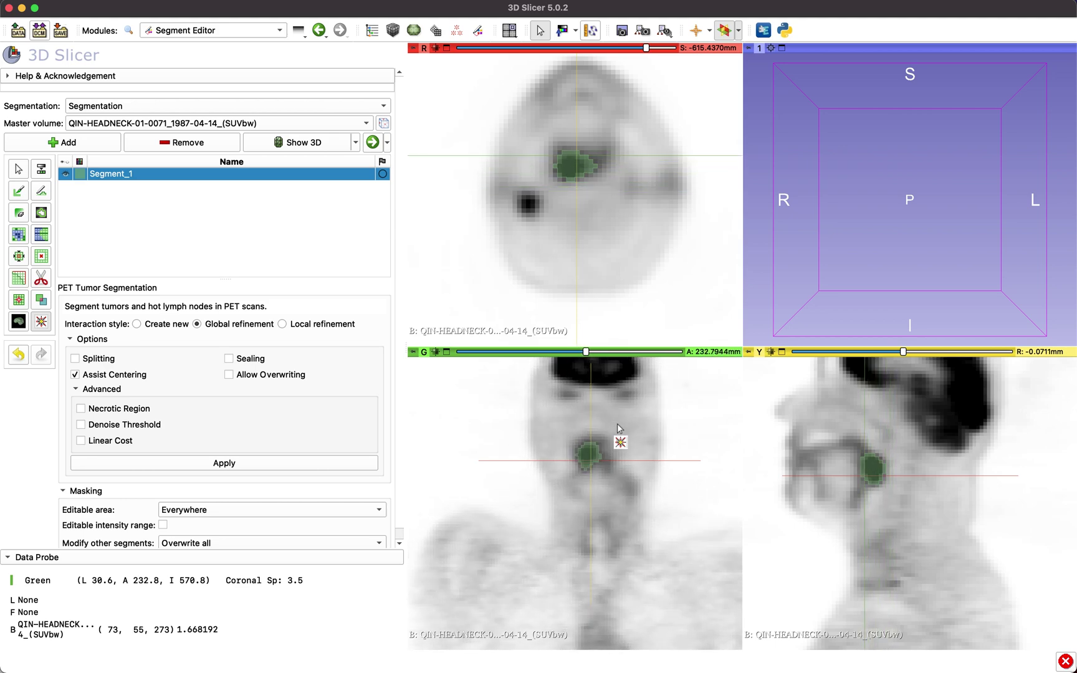
scroll(620, 429, "down", 1)
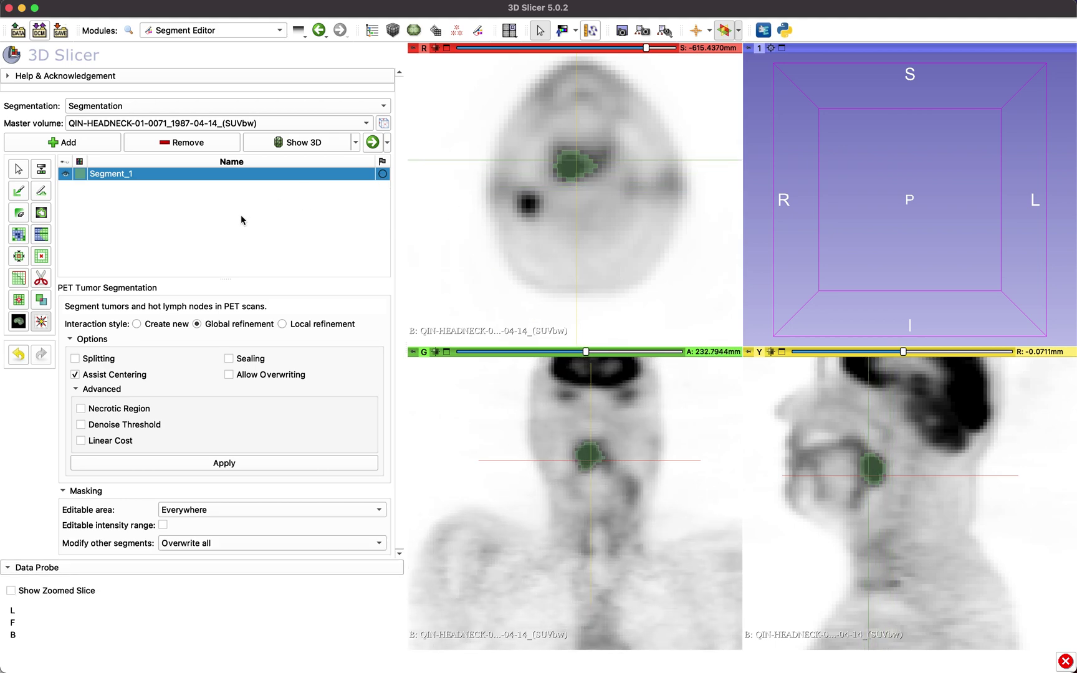
Add a second segment, segment the round dark node on the patient's right side, and check it through the neighbouring axial slices.
left_click(73, 147)
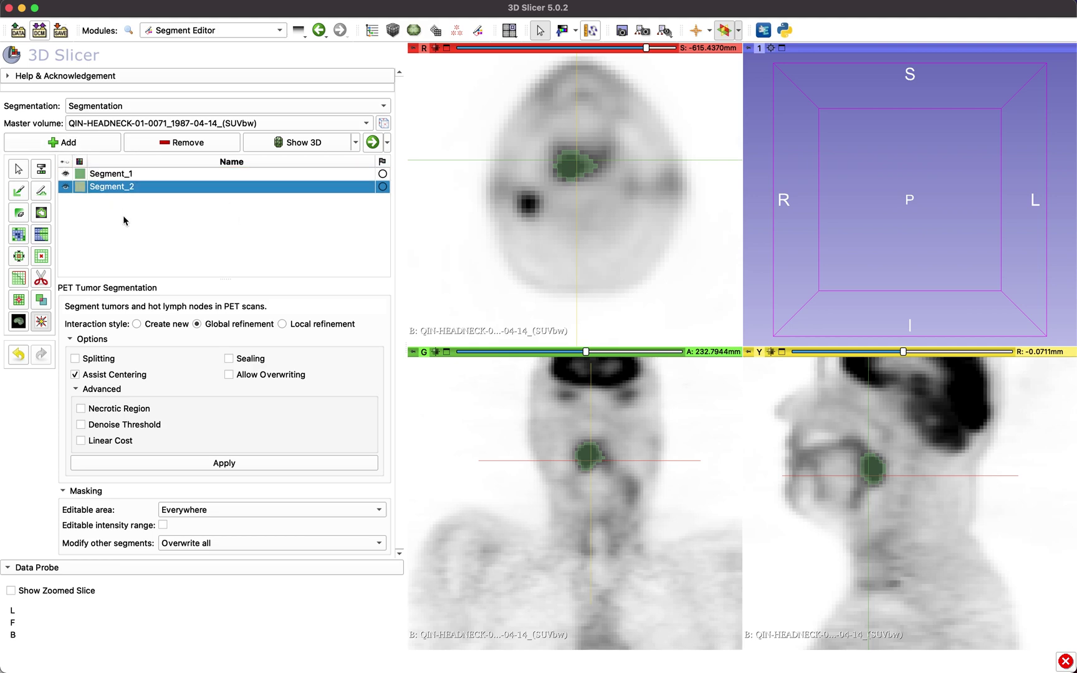
left_click(527, 207)
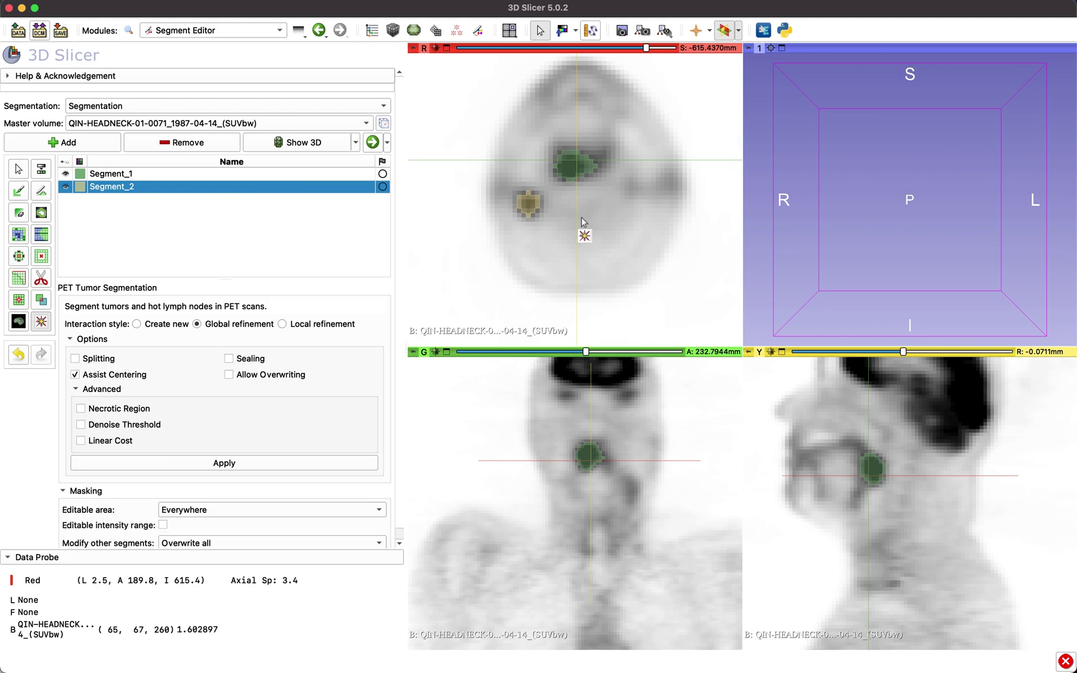
scroll(581, 221, "down", 3)
scroll(580, 221, "down", 8)
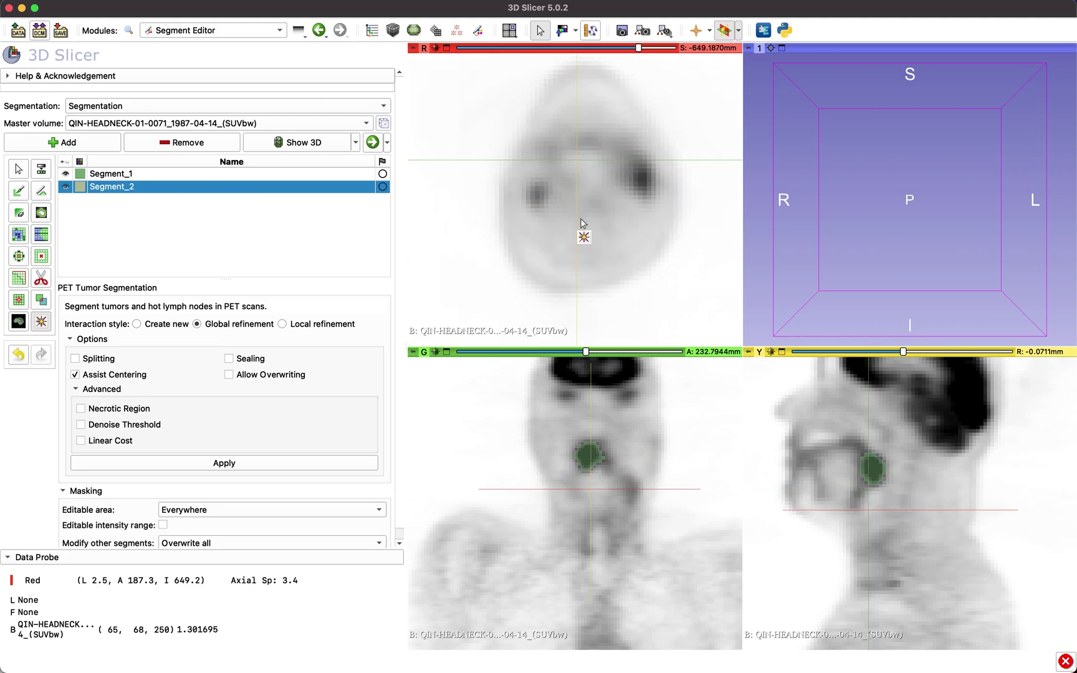
scroll(581, 221, "up", 10)
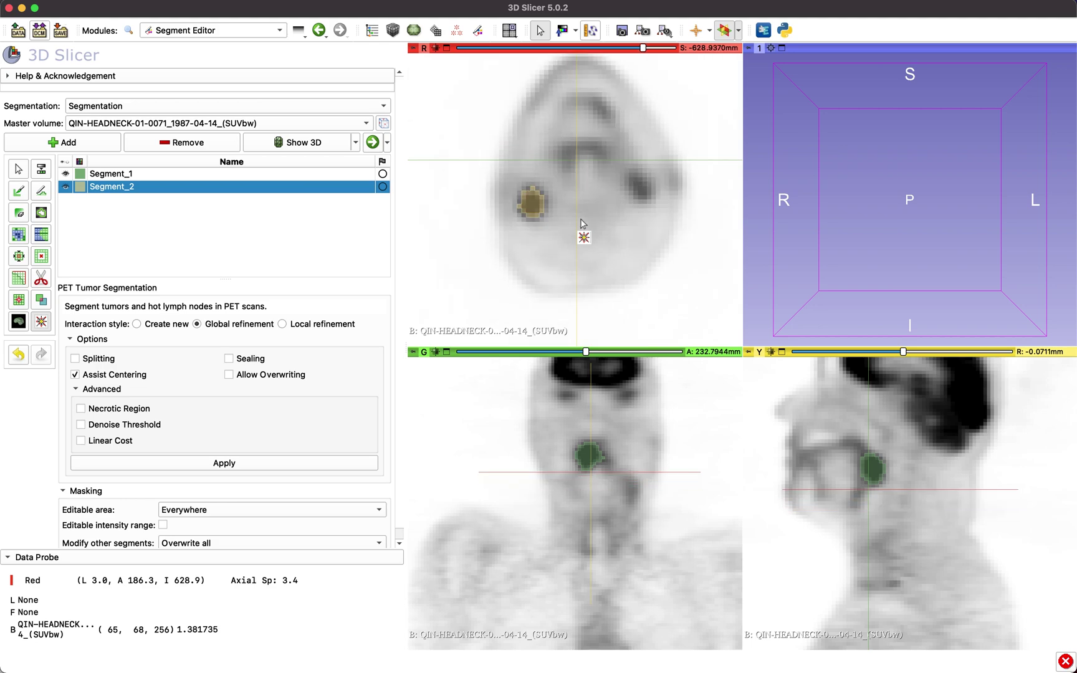
scroll(581, 222, "up", 3)
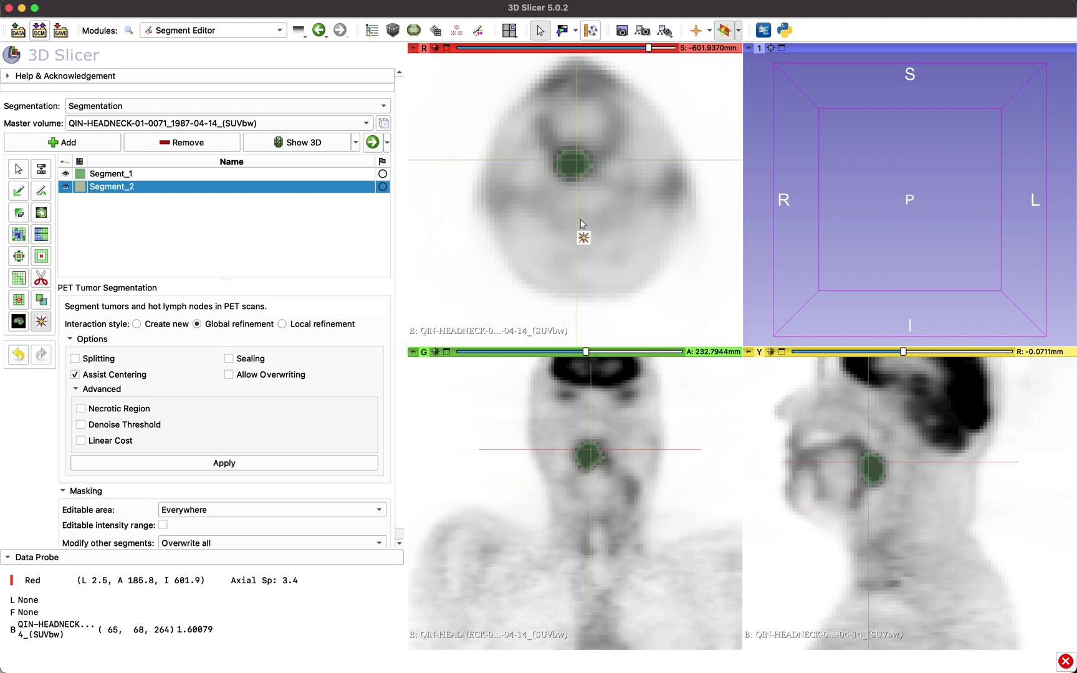
scroll(580, 219, "down", 3)
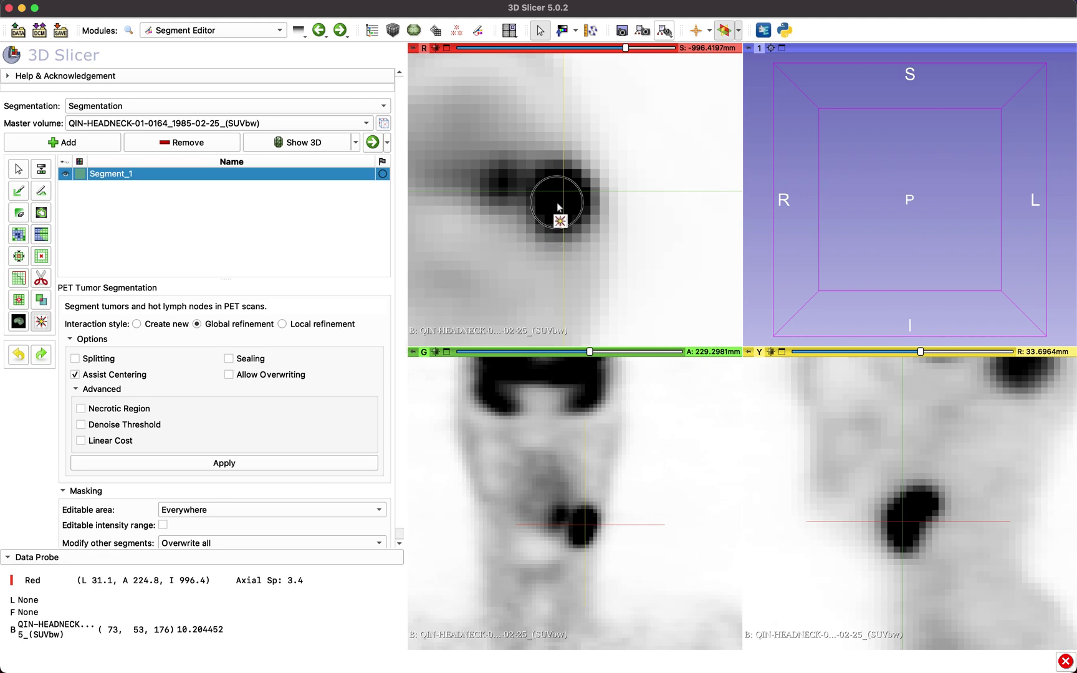
Segment the dark lesion in the QIN-HEADNECK-01-0164 scan from its centre and check it through the axial slices.
scroll(643, 231, "down", 6)
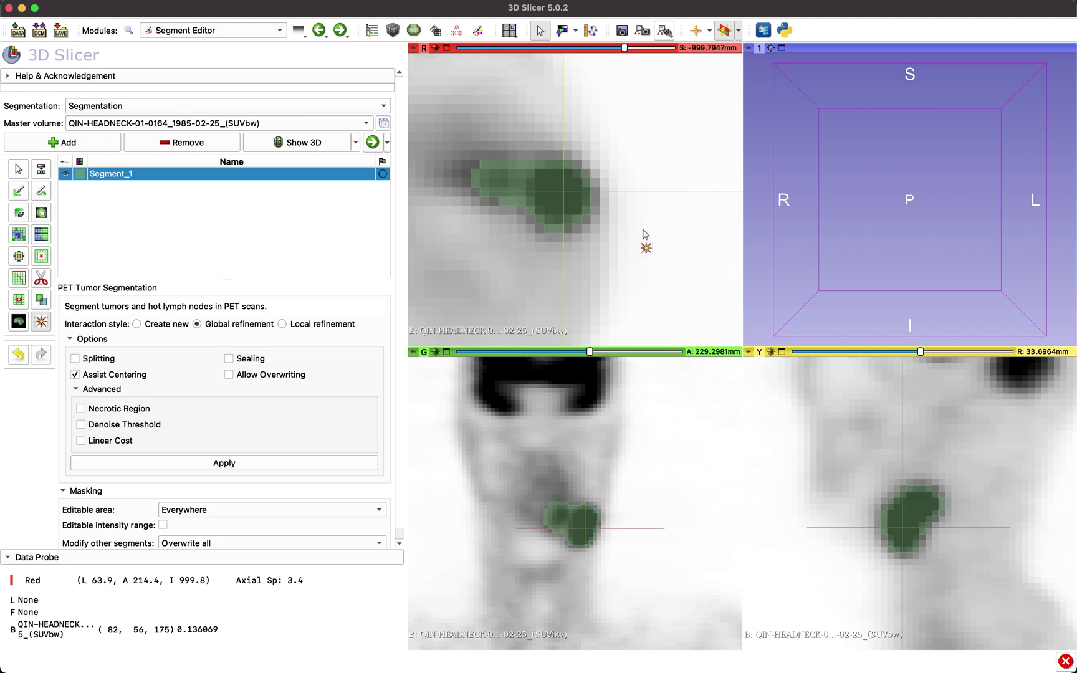
scroll(642, 231, "up", 15)
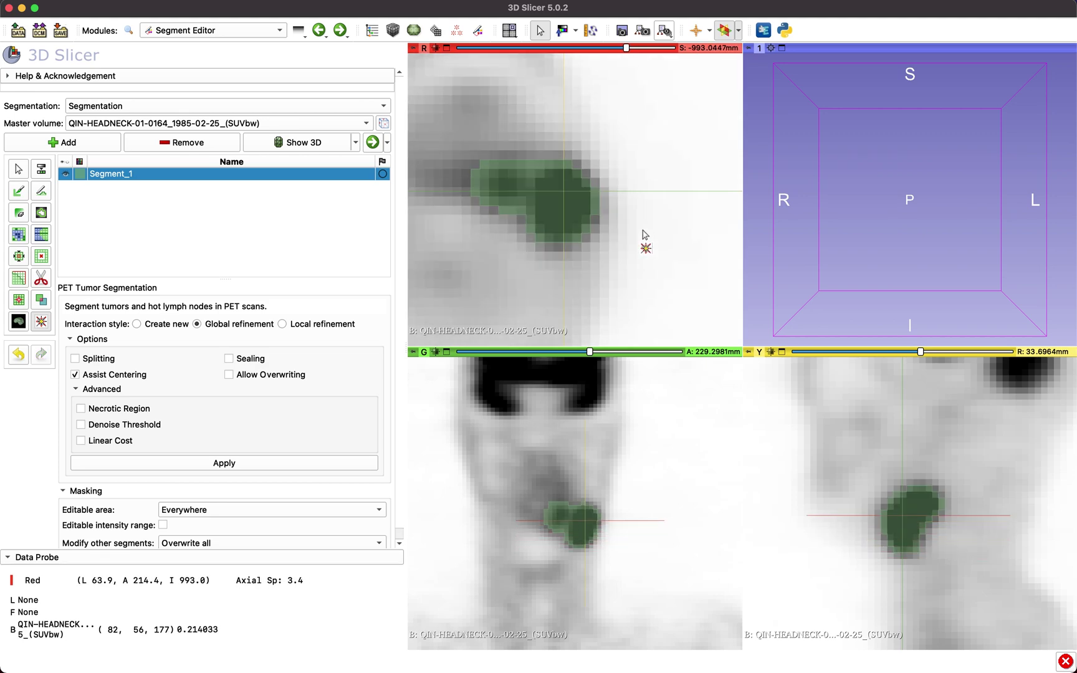
scroll(643, 232, "down", 7)
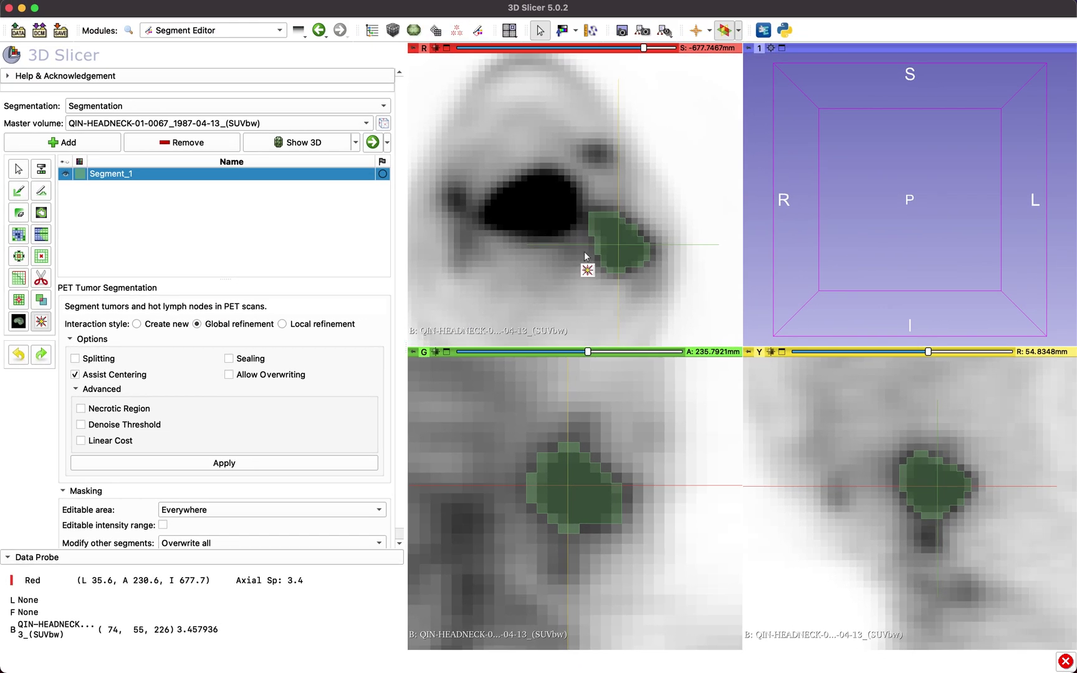
Try global refinements of the 0067 lesion's boundary at a point outside its edge and one inside, undoing each.
left_click(585, 256)
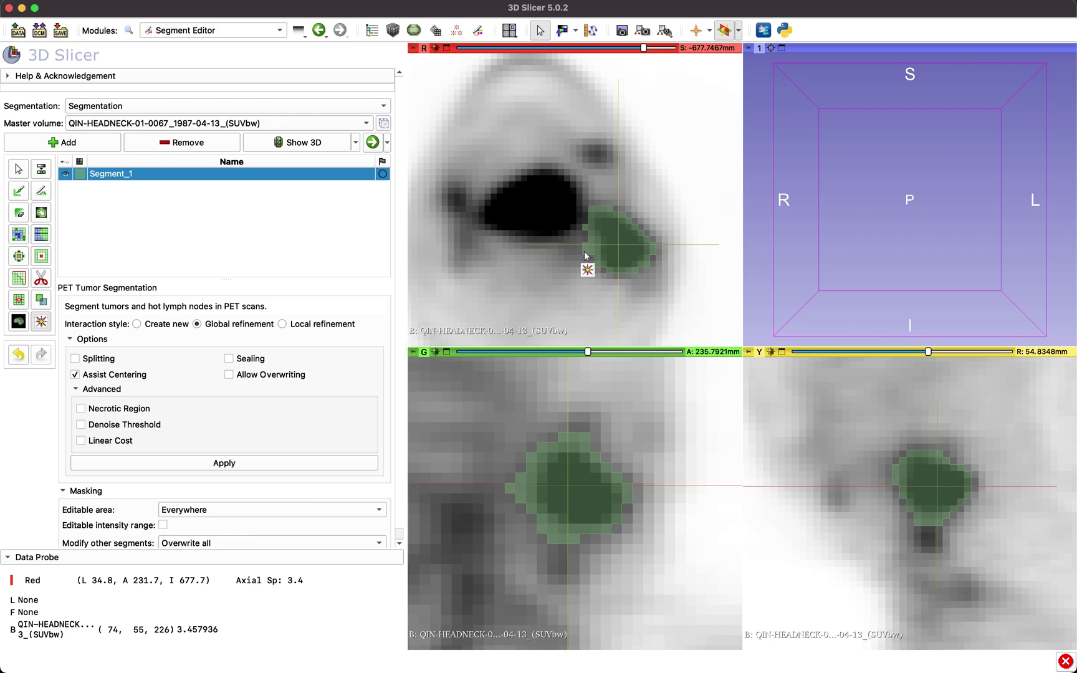
left_click(19, 354)
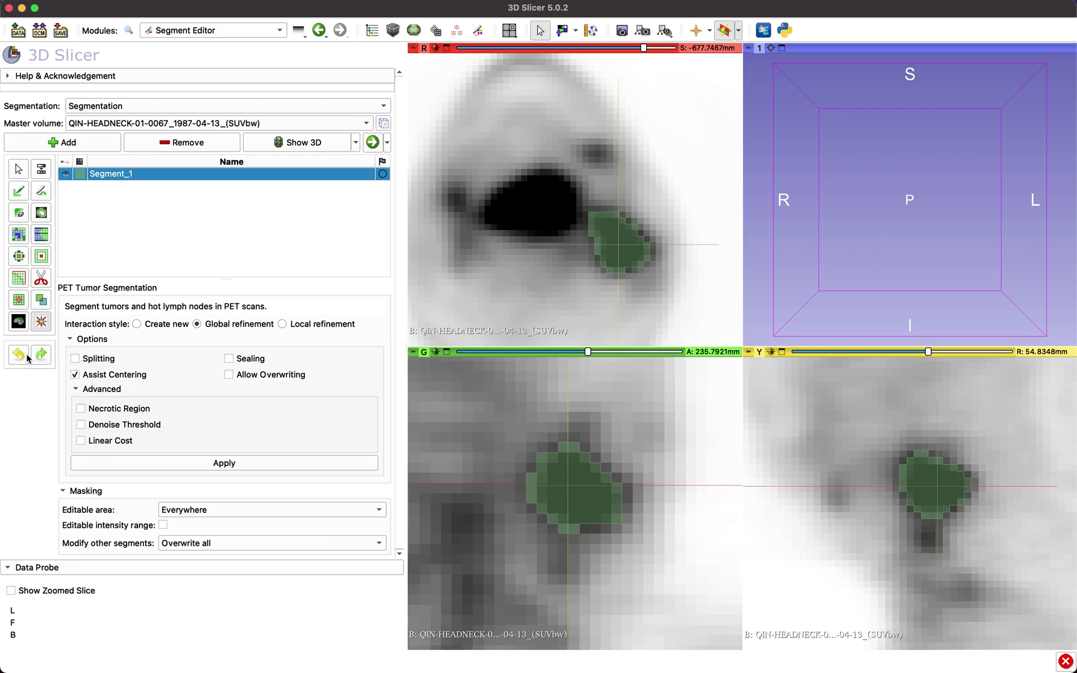
left_click(603, 252)
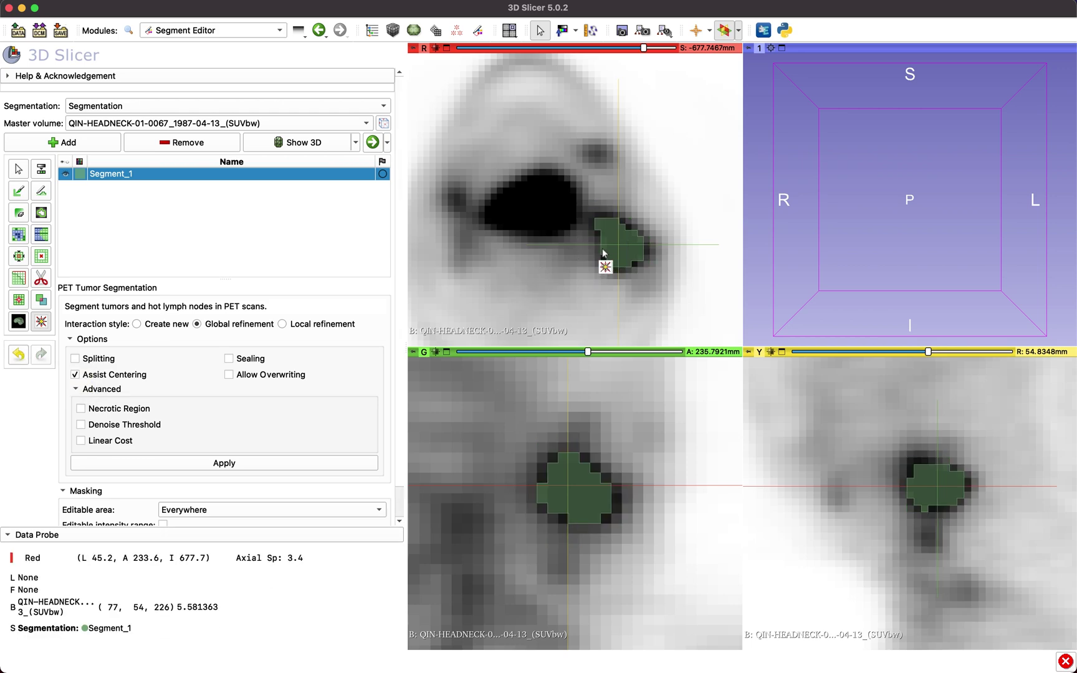
left_click(19, 356)
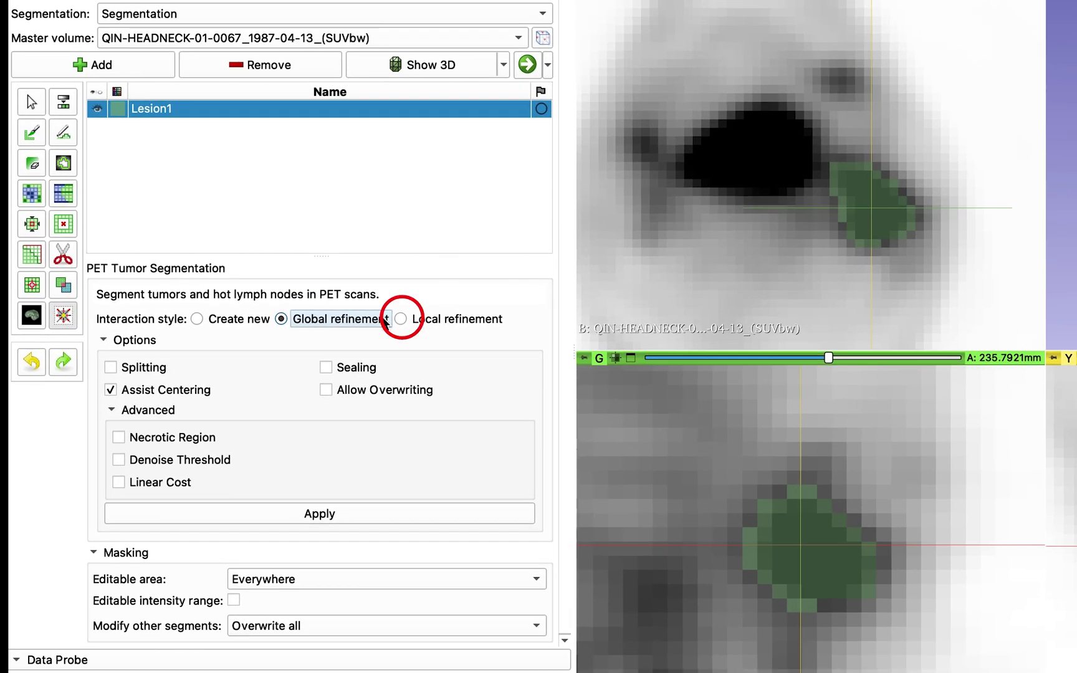
Try Local refinement of Lesion1 at two points on its side facing the large tumor, undoing each.
left_click(401, 319)
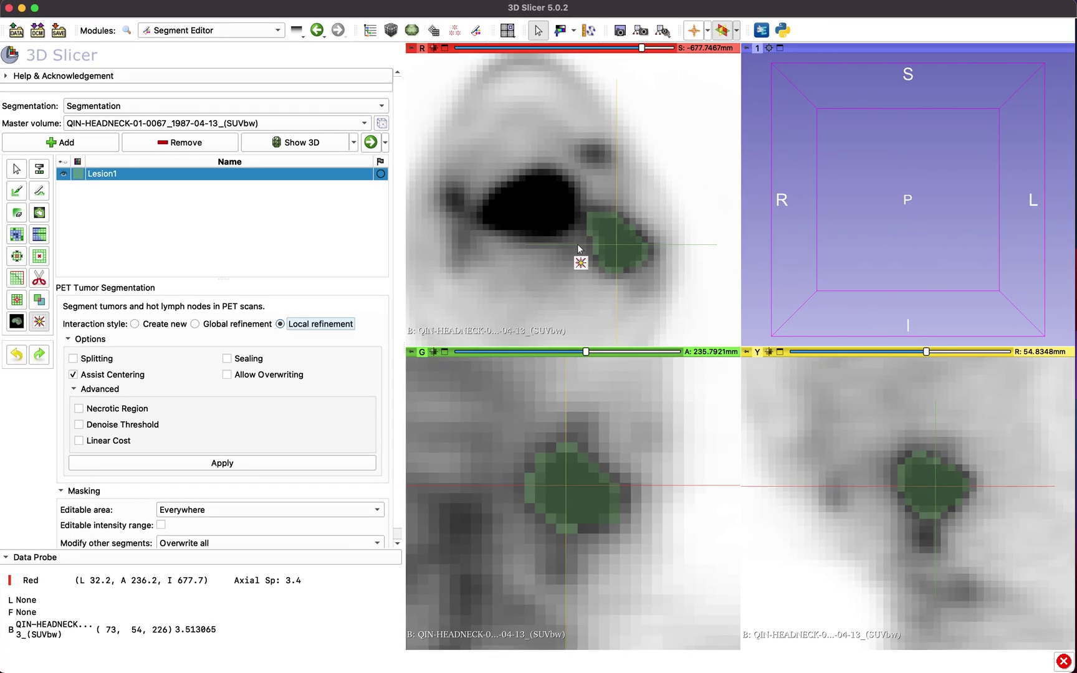
left_click(577, 244)
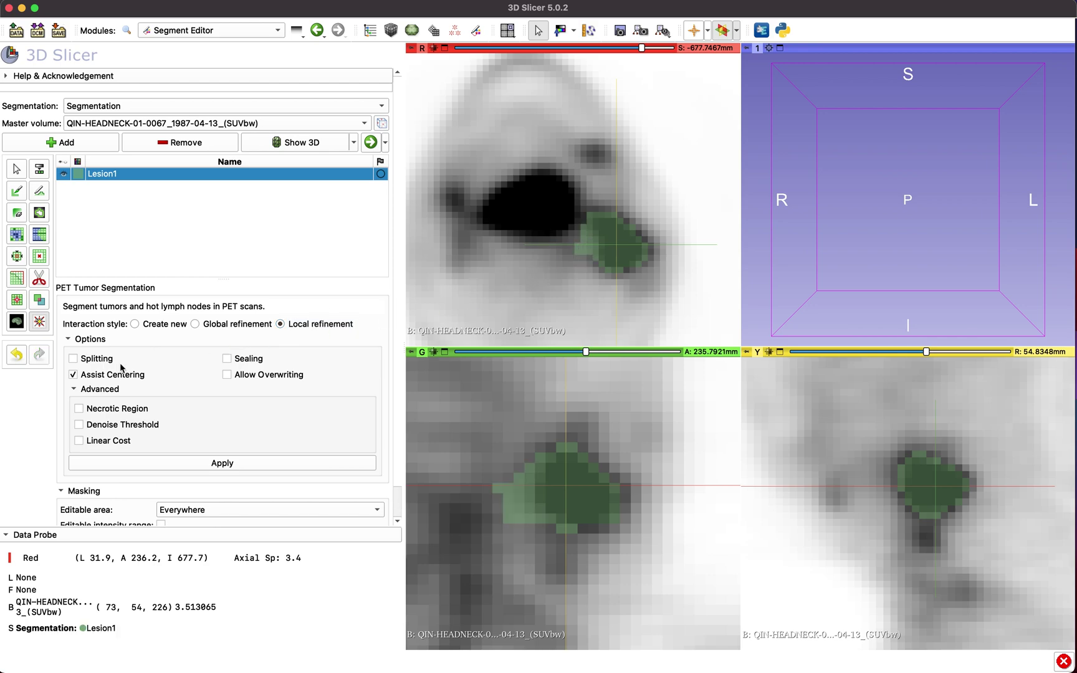
left_click(14, 360)
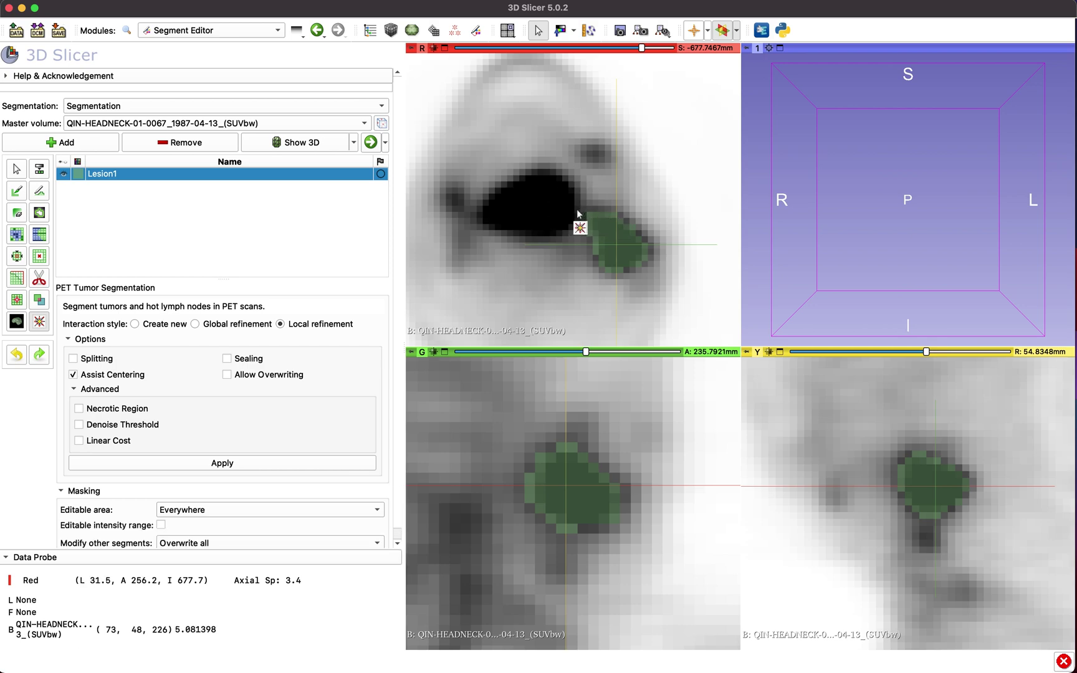
left_click(577, 214)
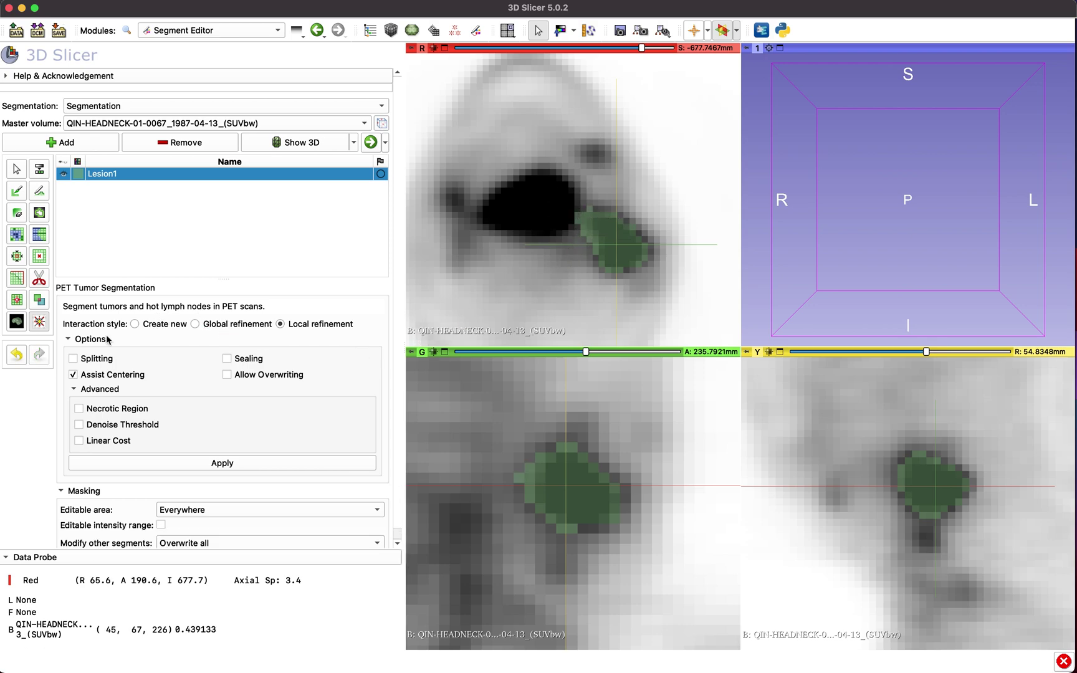
left_click(15, 361)
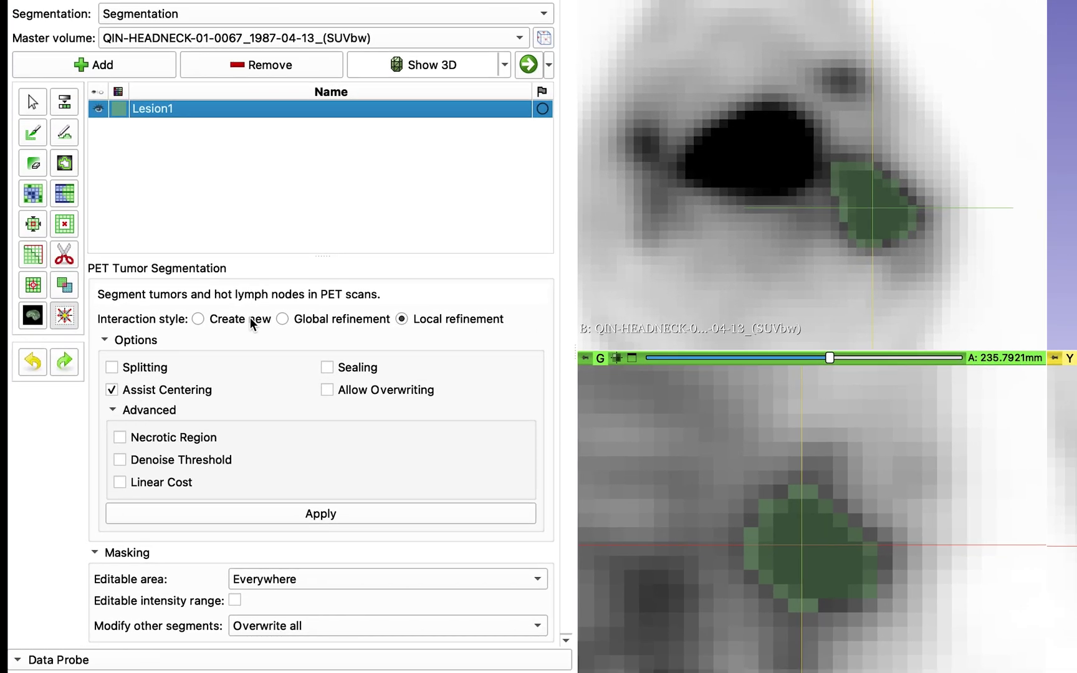
Switch the interaction style to Create new and segment the small dark spot in front of Lesion1 in the axial view.
left_click(174, 326)
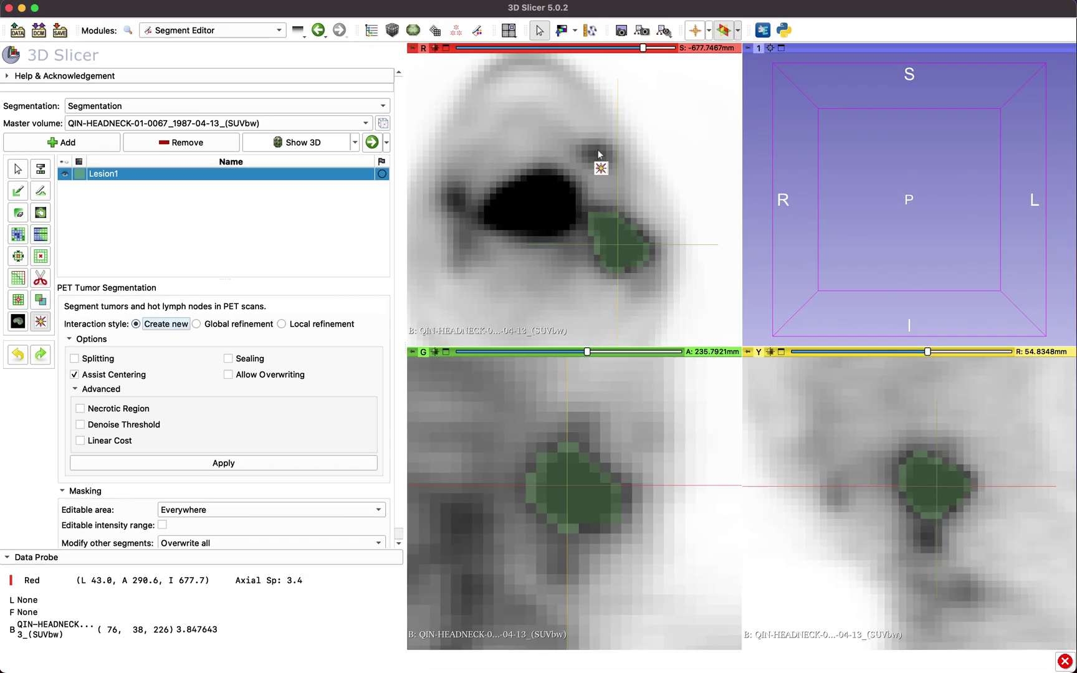
left_click(598, 154)
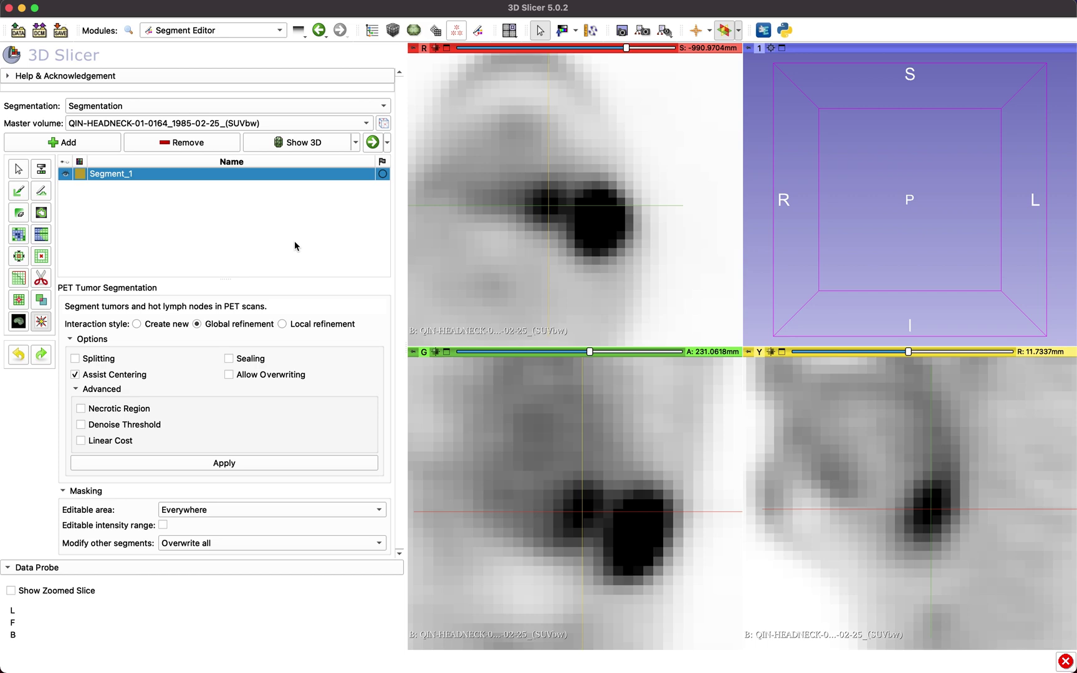
Try segmenting the smaller of the two touching lesions with Splitting enabled, undo it and disable Splitting.
left_click(99, 359)
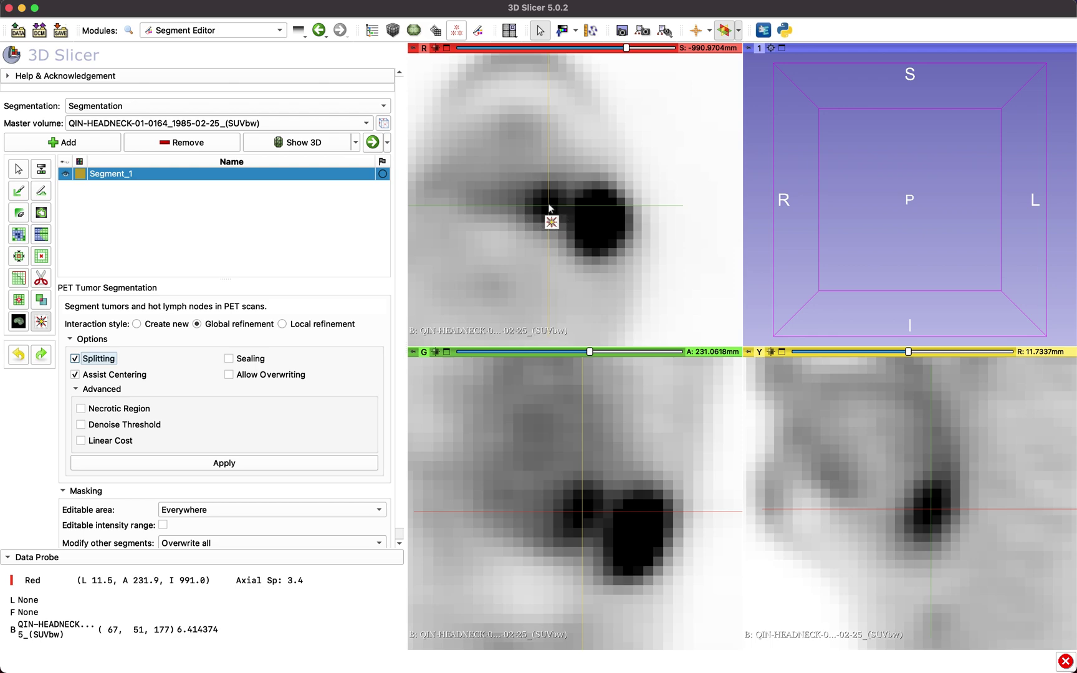
left_click(549, 207)
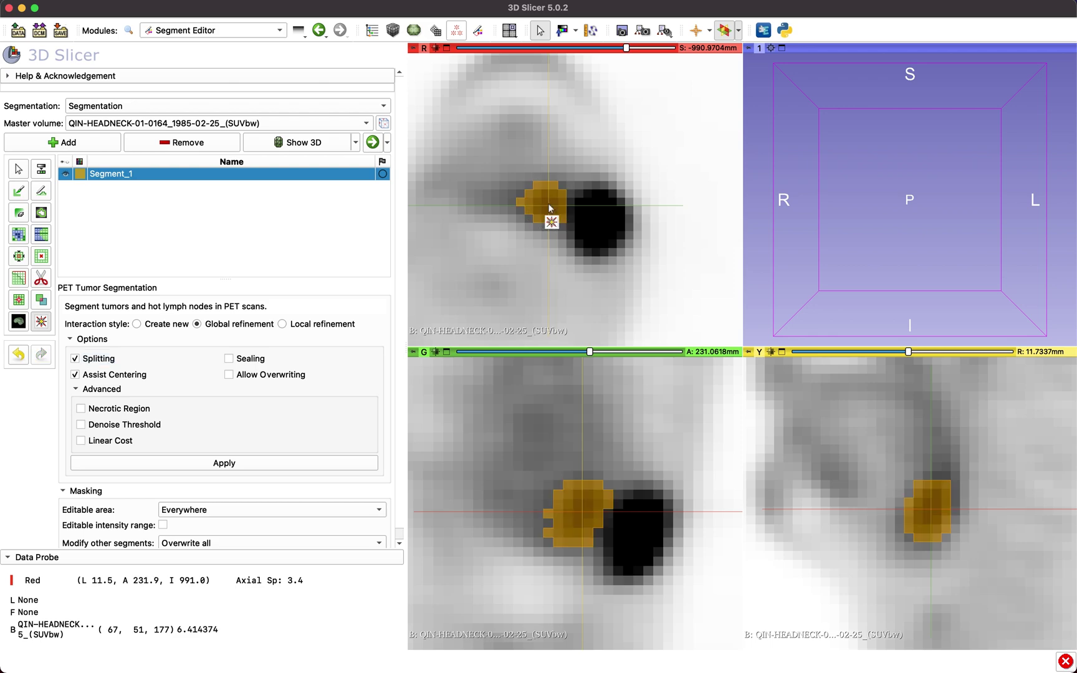
left_click(19, 356)
left_click(95, 359)
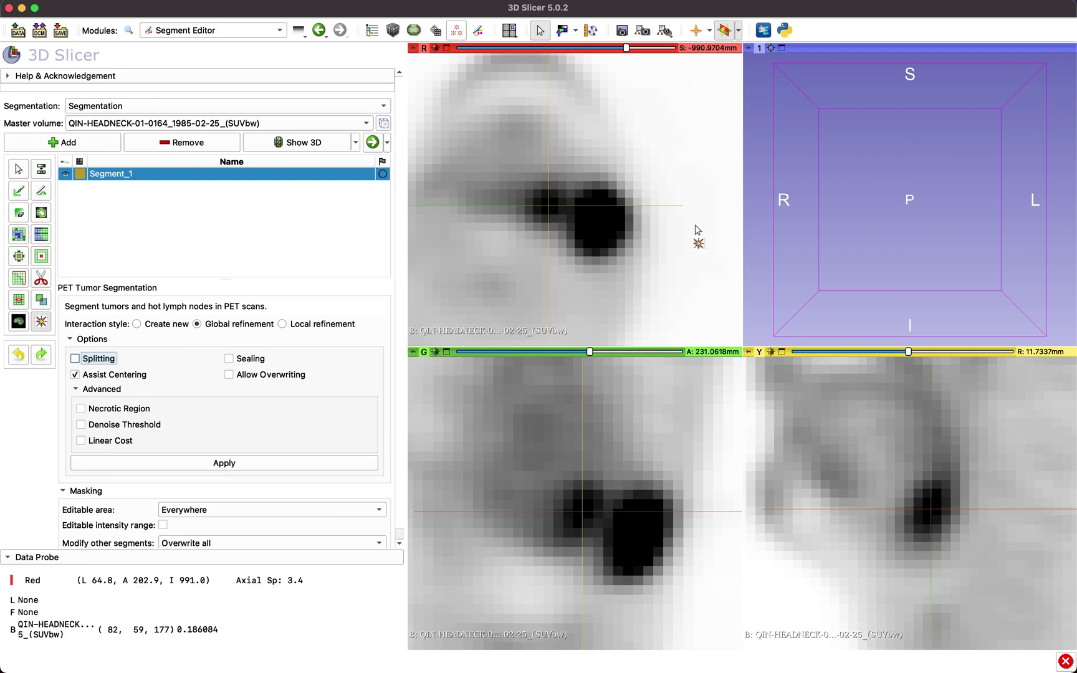
Segment the smaller touching lesion from its centre without Splitting, and reapply the segmentation with Splitting enabled.
left_click(546, 209)
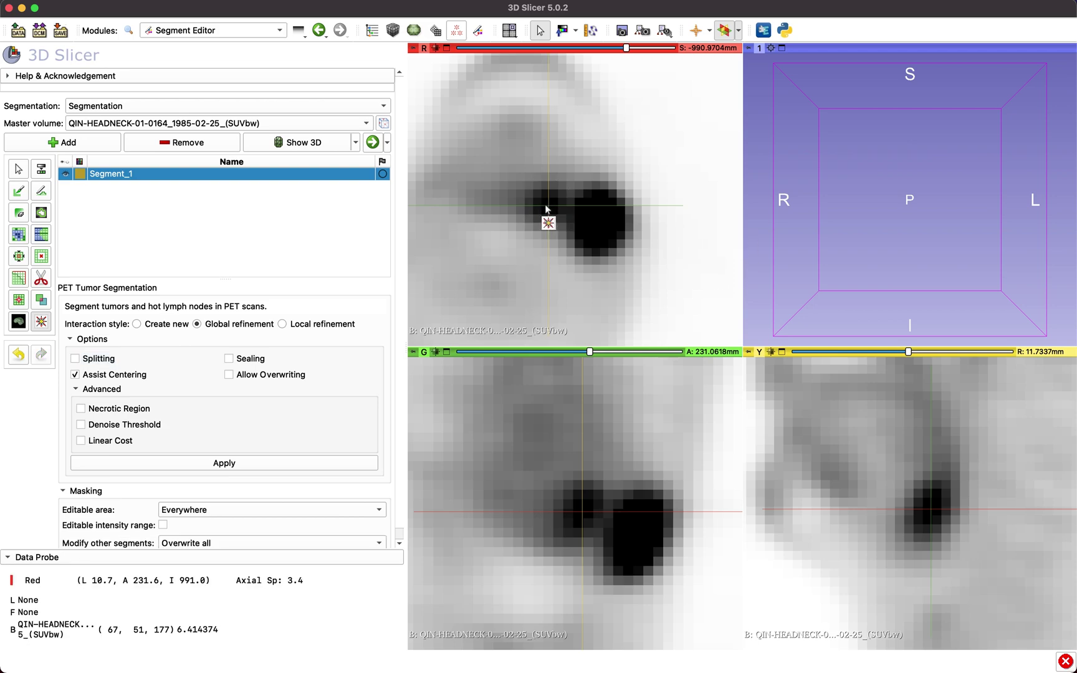
left_click(100, 360)
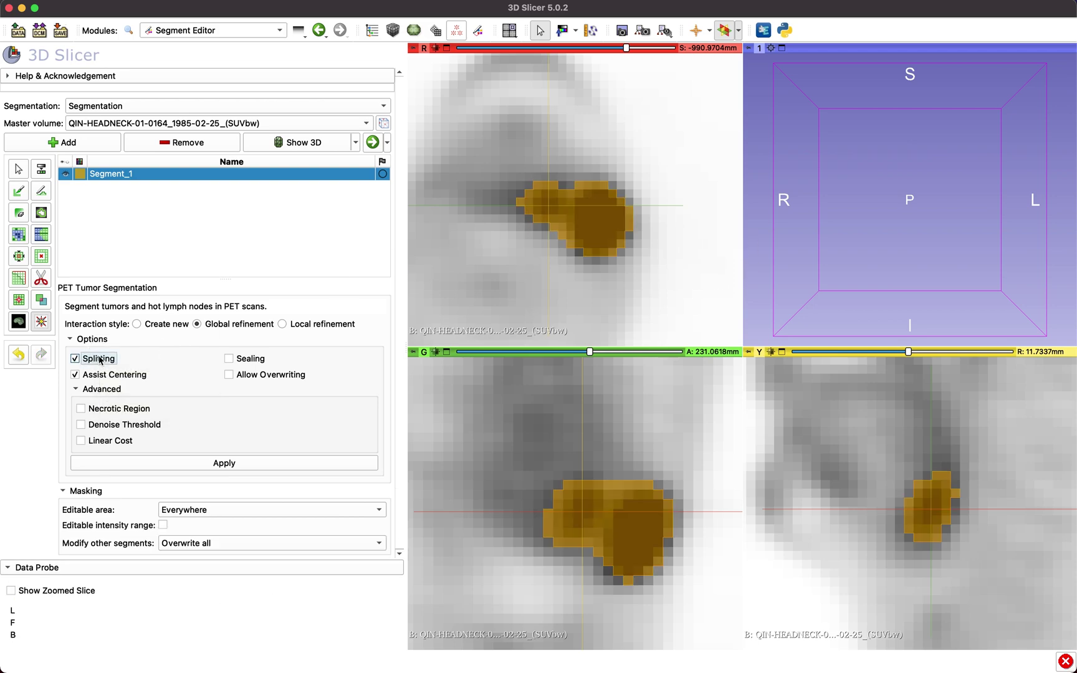
left_click(233, 465)
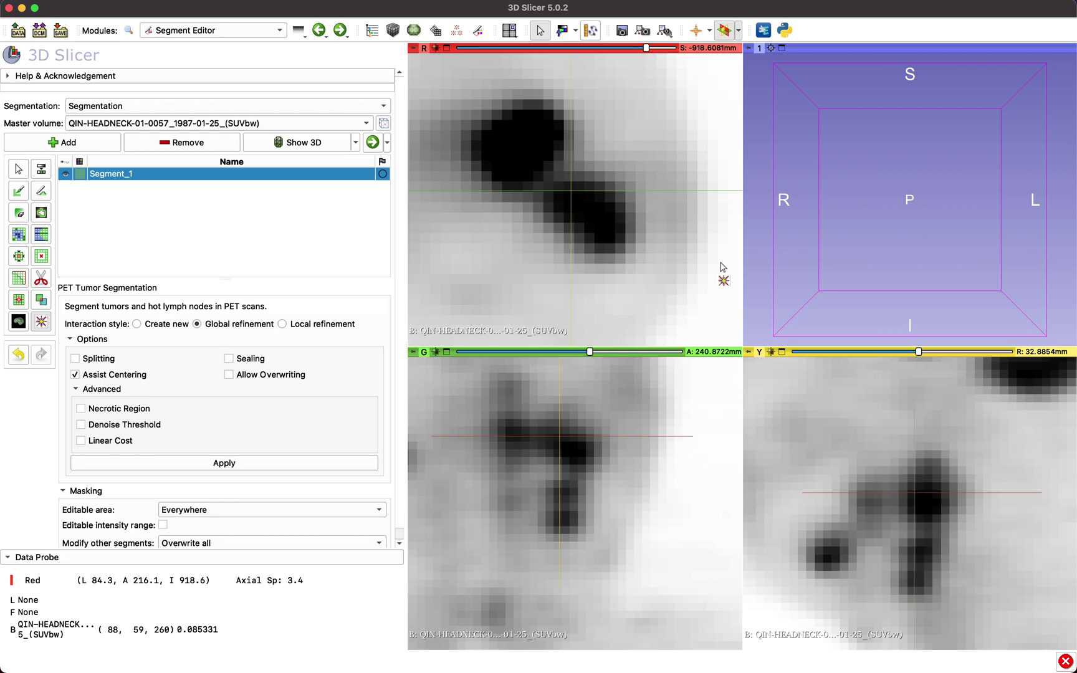
Examine how the adjoining dark lesions in the QIN-HEADNECK-01-0057 scan connect and separate through the axial slices.
scroll(721, 268, "down", 3)
scroll(722, 268, "up", 4)
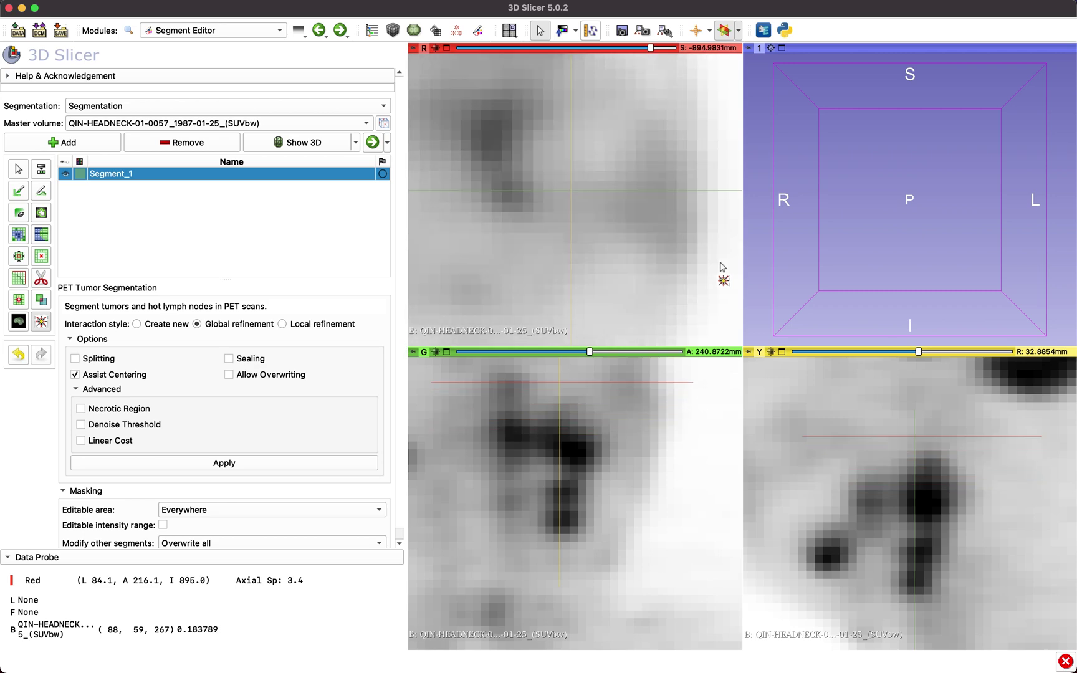
scroll(721, 268, "down", 6)
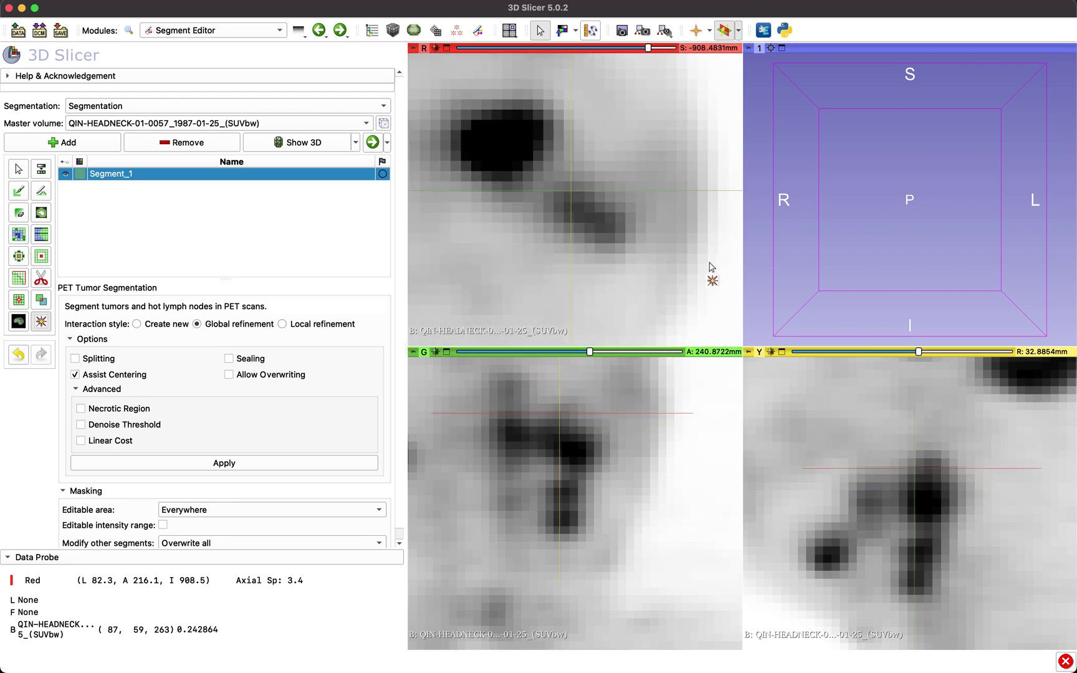
scroll(711, 267, "down", 6)
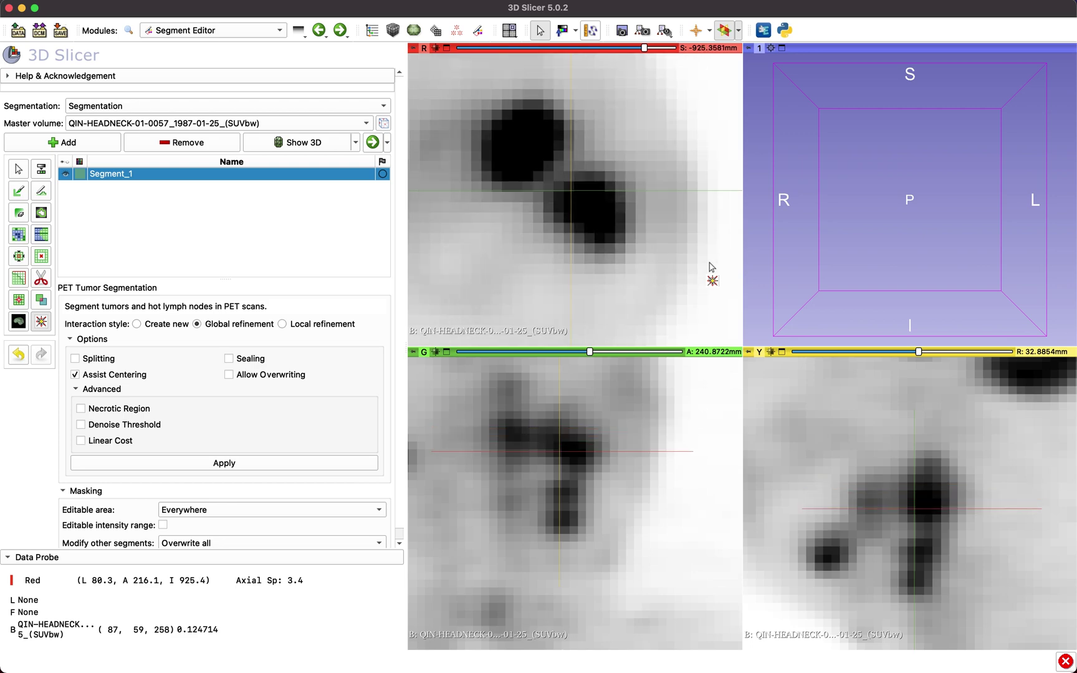
scroll(711, 267, "down", 9)
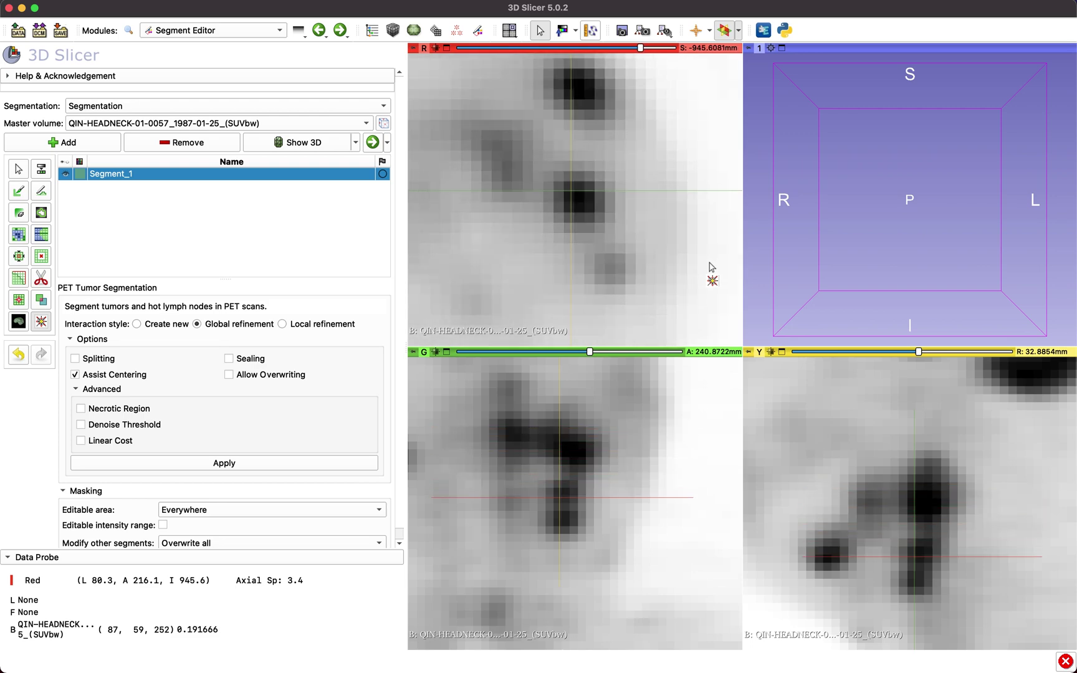
Segment the smaller of the two touching lesions in the axial view, and reapply the segmentation with Splitting enabled.
scroll(711, 267, "up", 13)
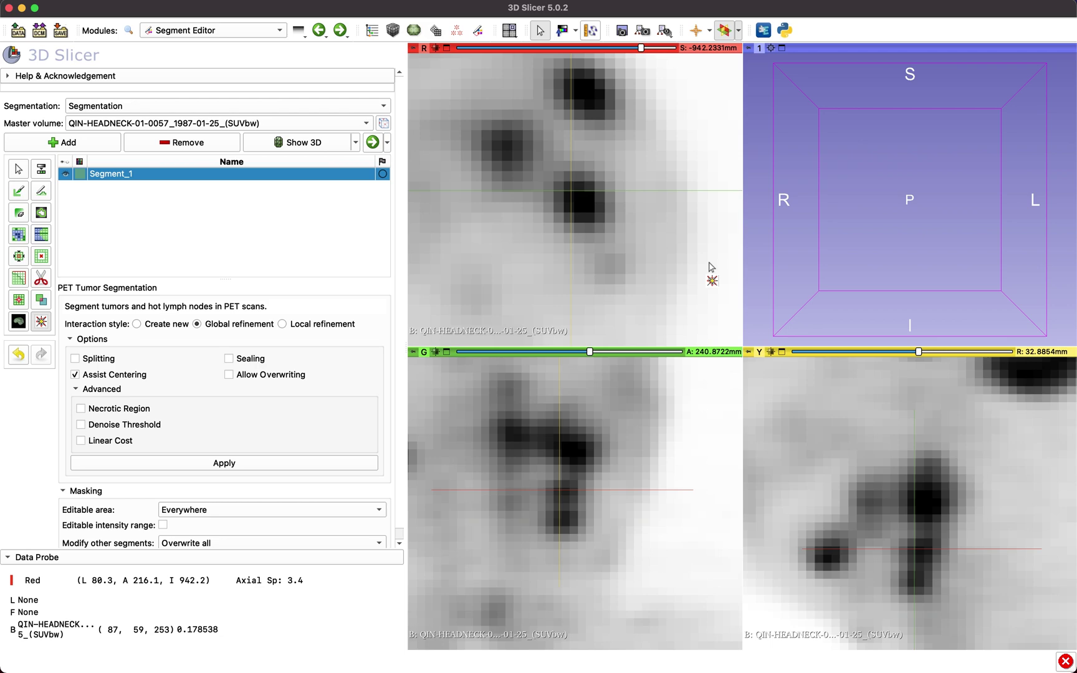
scroll(711, 267, "up", 1)
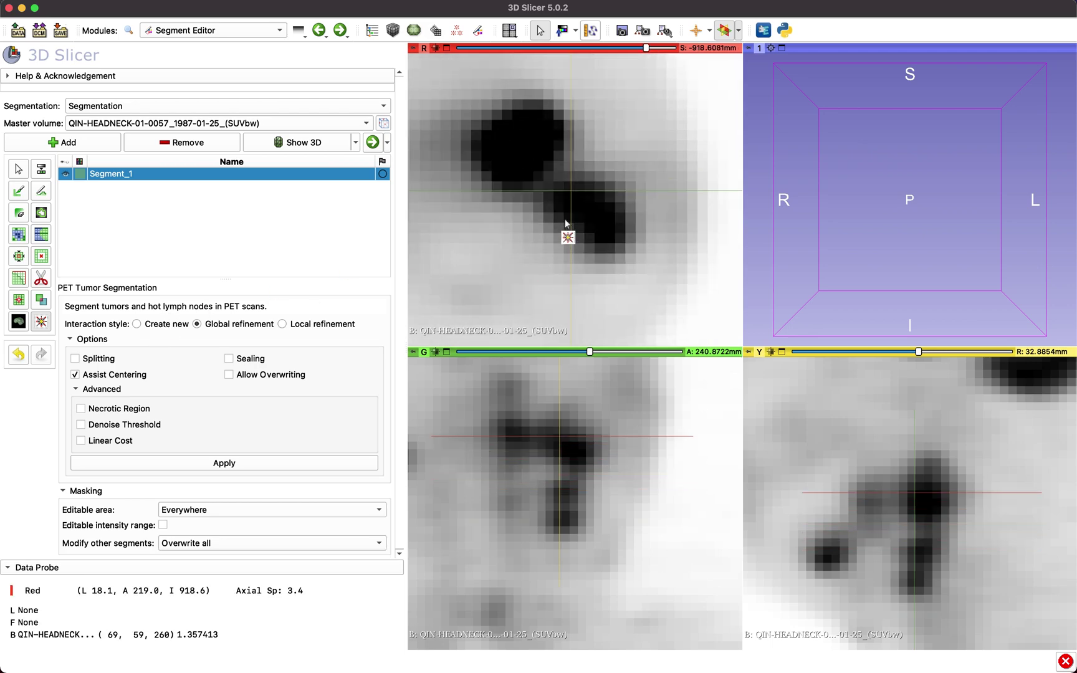
left_click(569, 204)
left_click(75, 358)
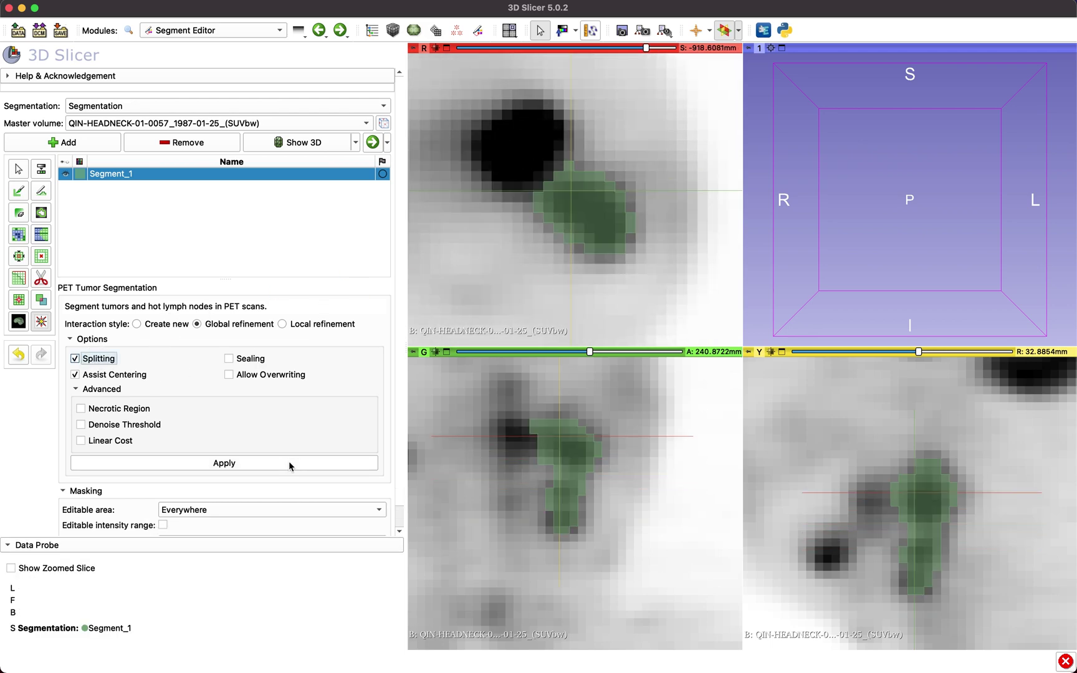
left_click(288, 462)
Add a second segment and segment the small dark lesion adjoining Segment_1 a few axial slices higher.
scroll(668, 224, "up", 2)
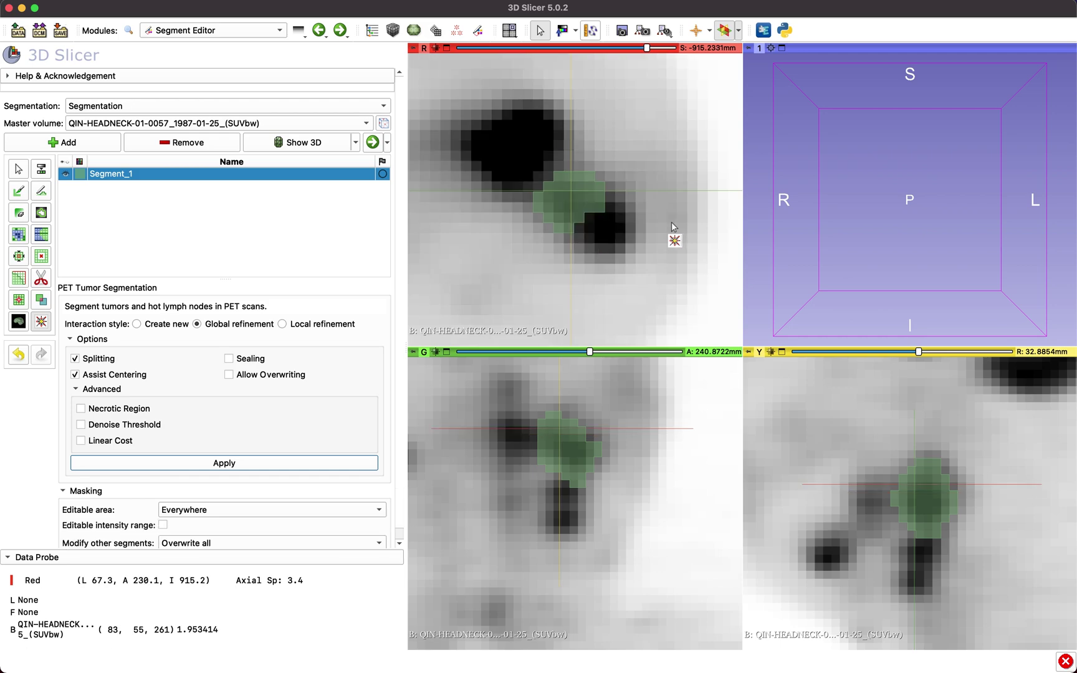
left_click(76, 145)
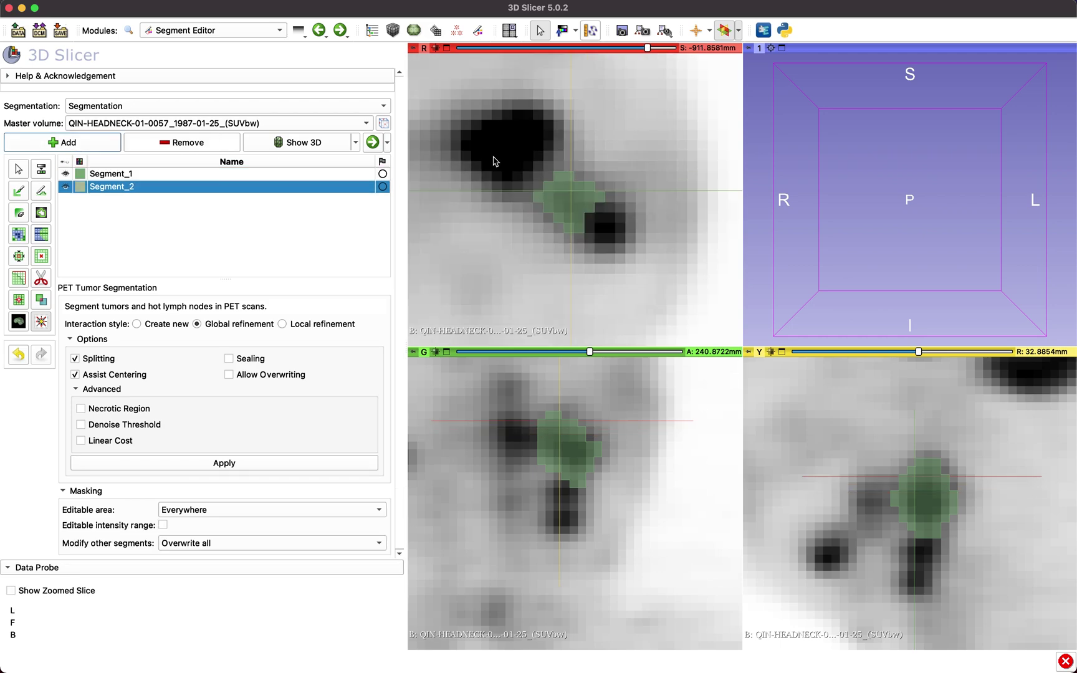
left_click(624, 228)
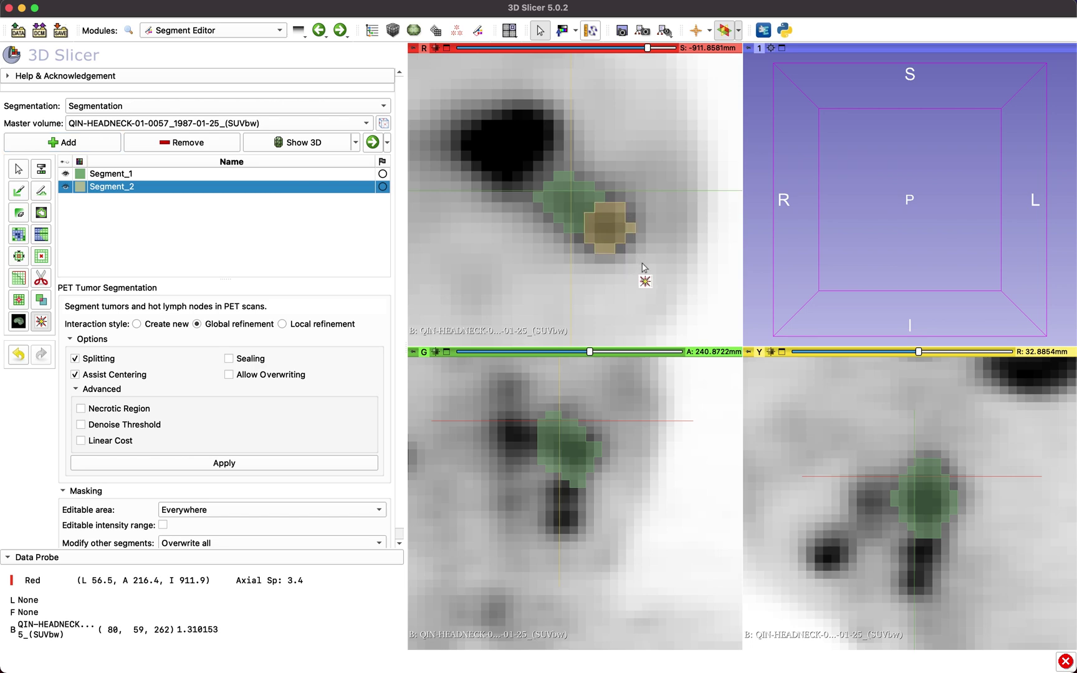
Add a third and a fourth segment for the two stacked lesions directly below Segment_1, segmenting each in the lower axial slices.
scroll(644, 267, "down", 9)
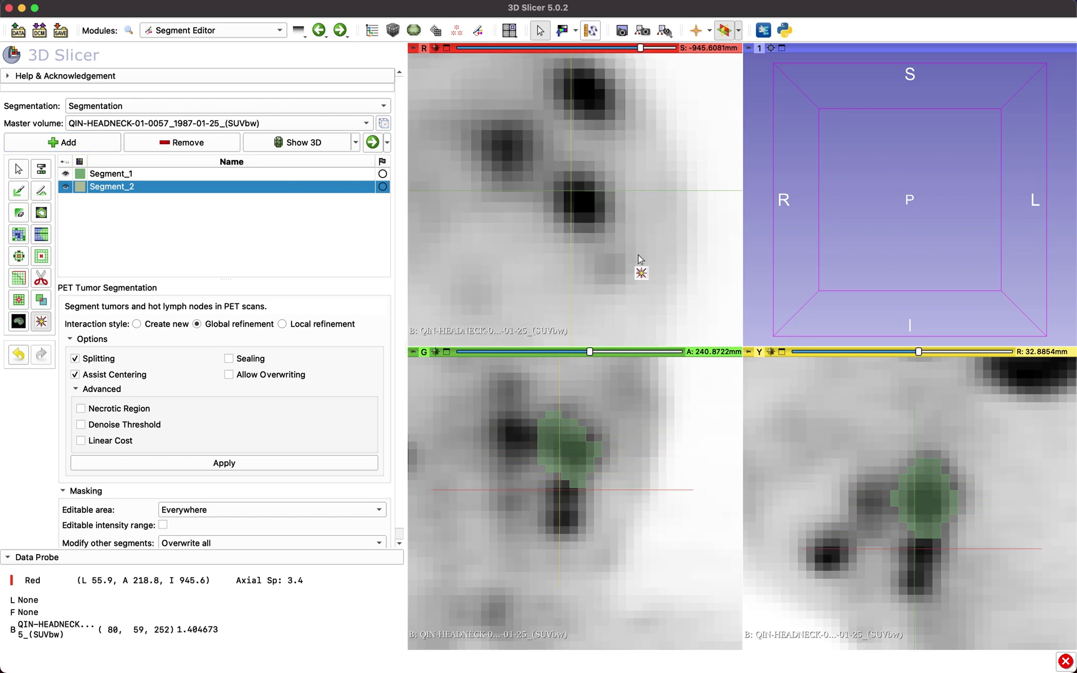
left_click(91, 147)
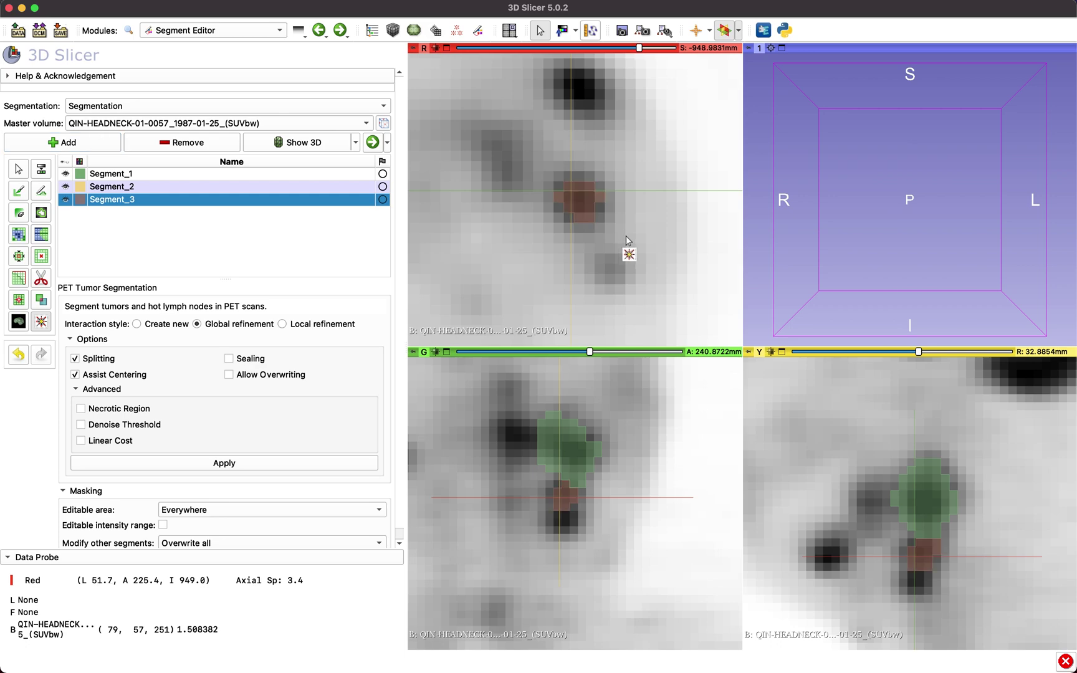
scroll(627, 242, "down", 2)
left_click(62, 142)
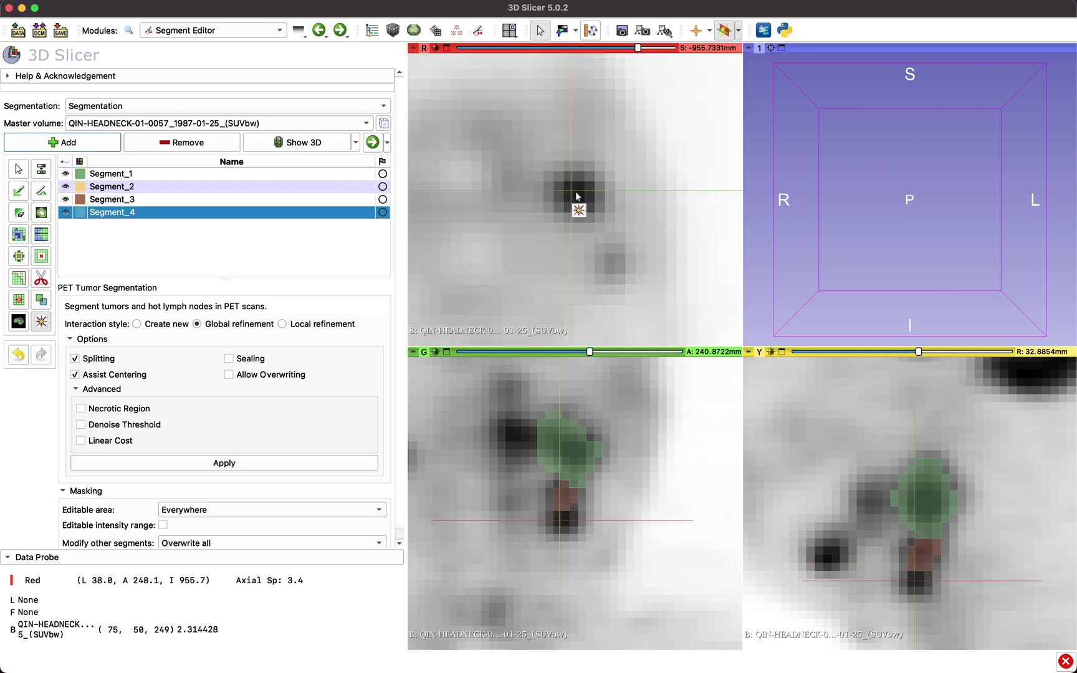
left_click(576, 197)
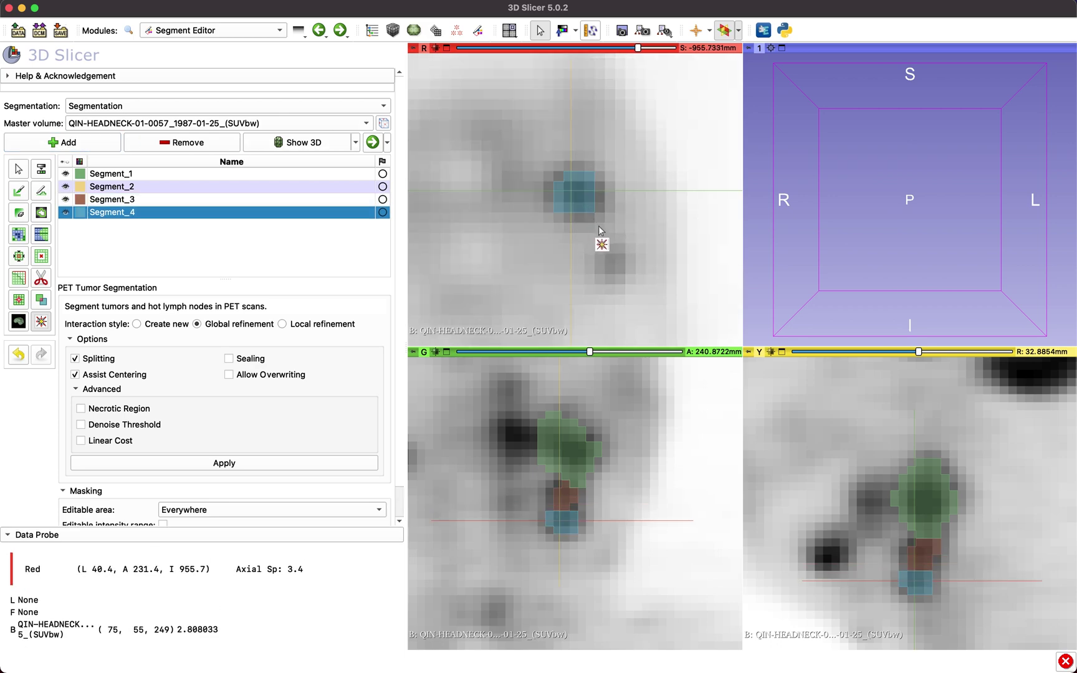
scroll(614, 230, "down", 4)
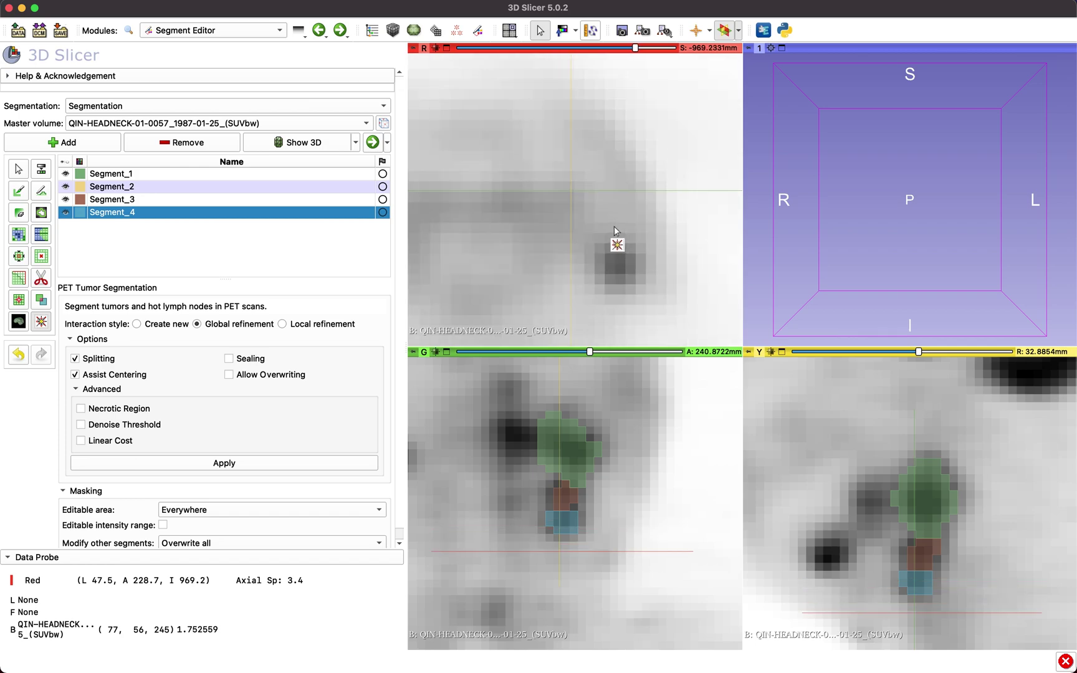
scroll(614, 231, "up", 4)
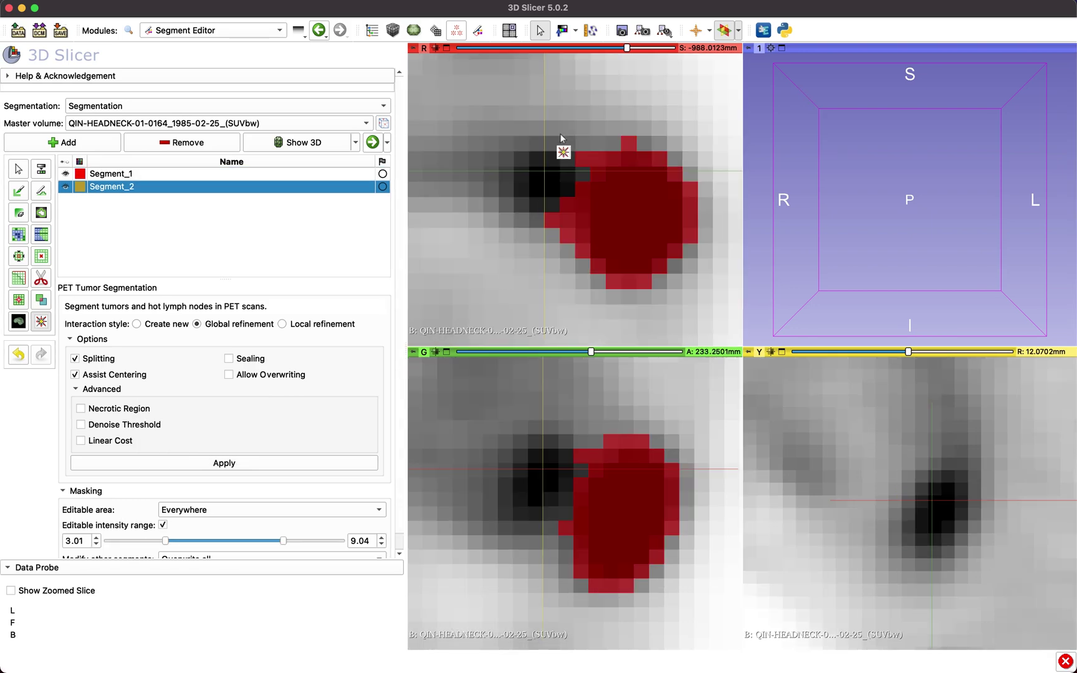
Segment the small dark lesion beside the red region as Segment_2 in the QIN-HEADNECK-01-0164 scan, and reapply it with Sealing enabled.
left_click(540, 184)
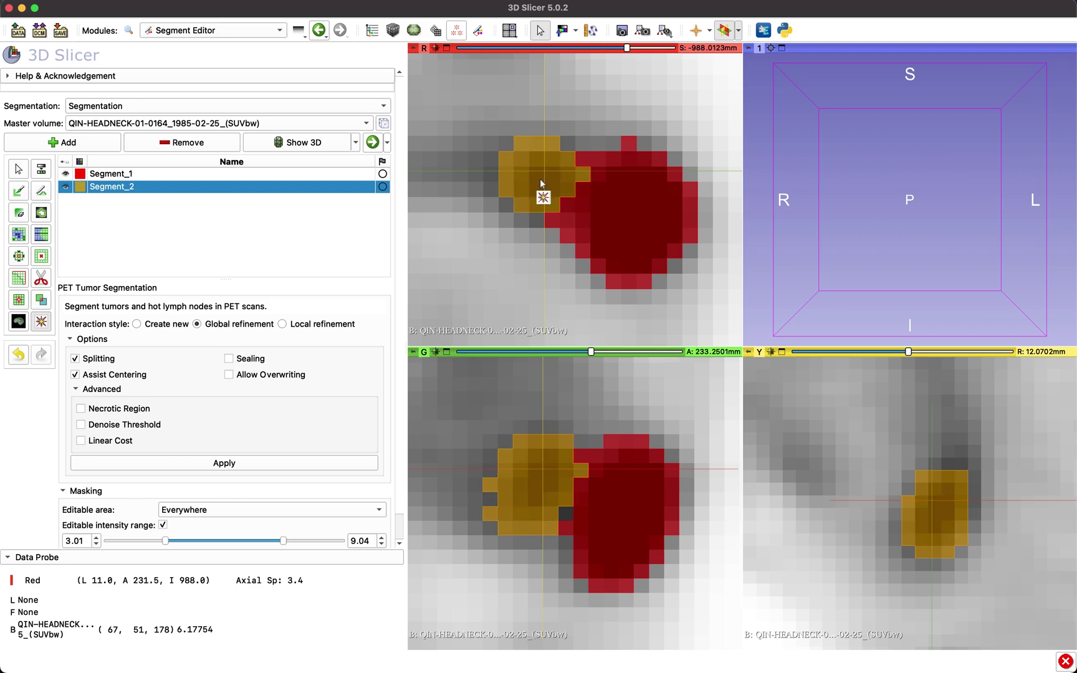
left_click(252, 359)
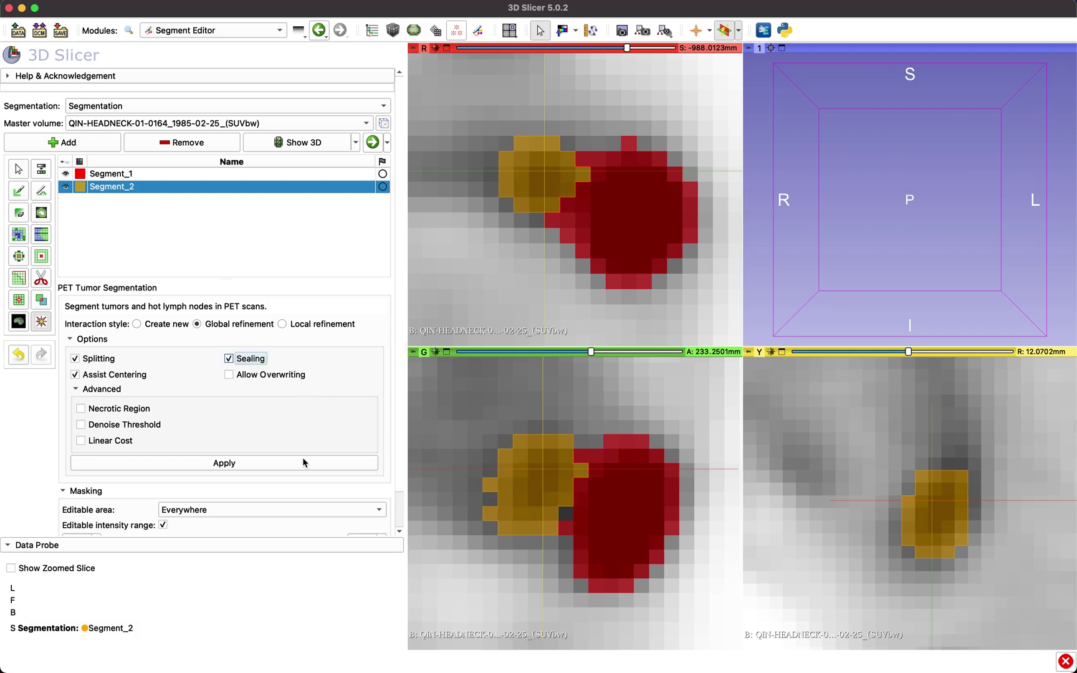
left_click(304, 465)
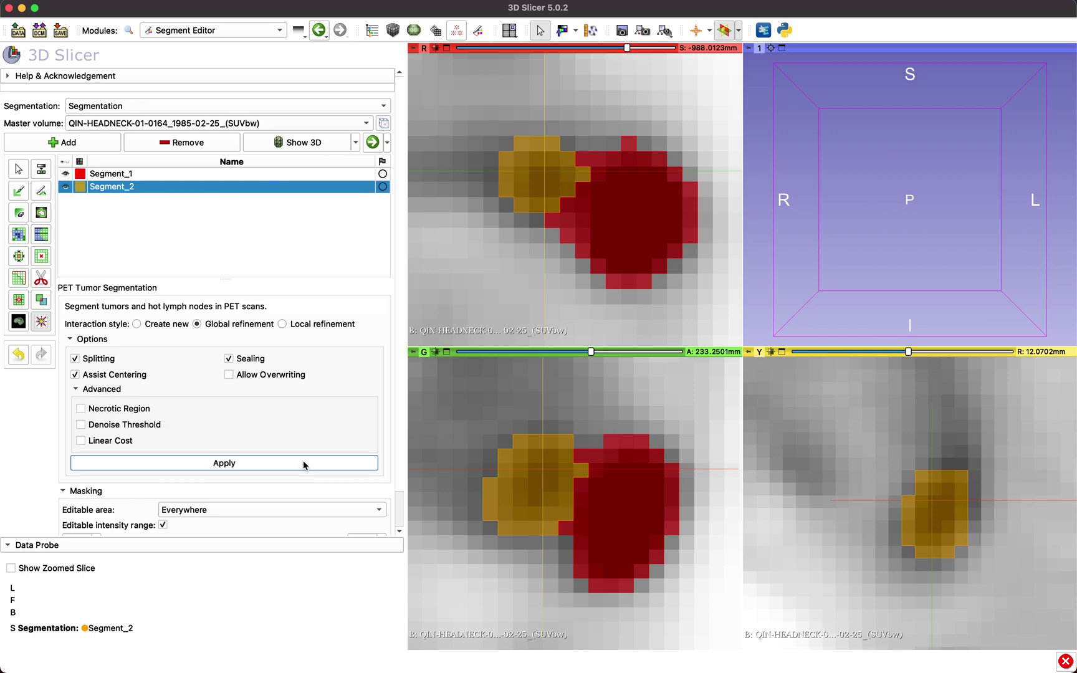
Enable Allow Overwriting and reapply the segmentation of Segment_2.
left_click(278, 377)
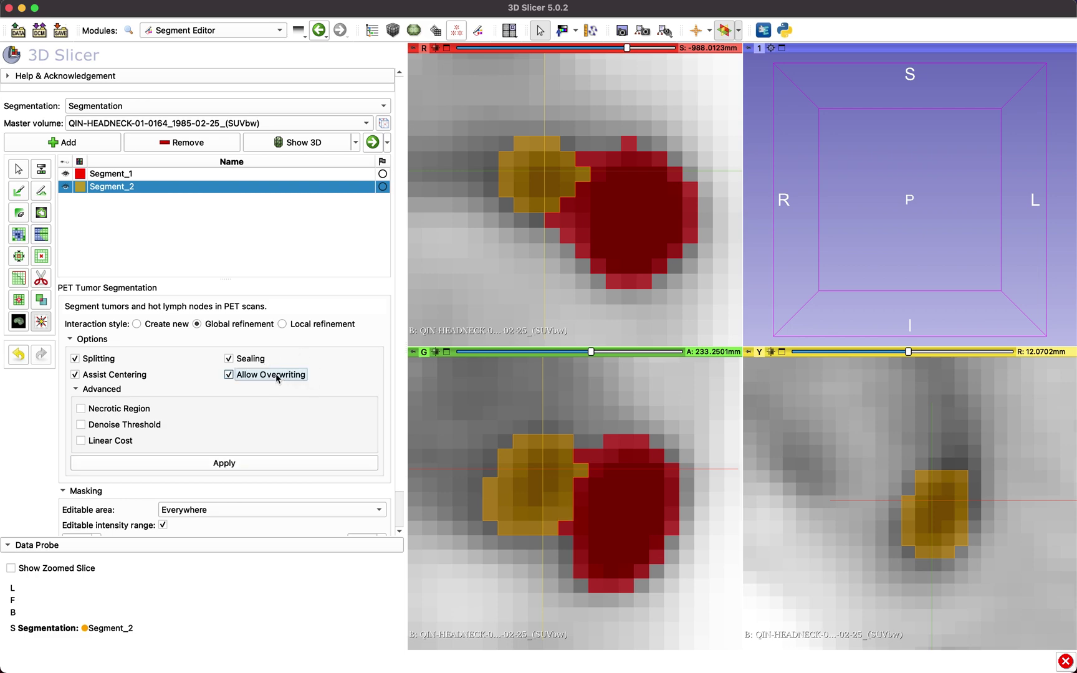
left_click(338, 466)
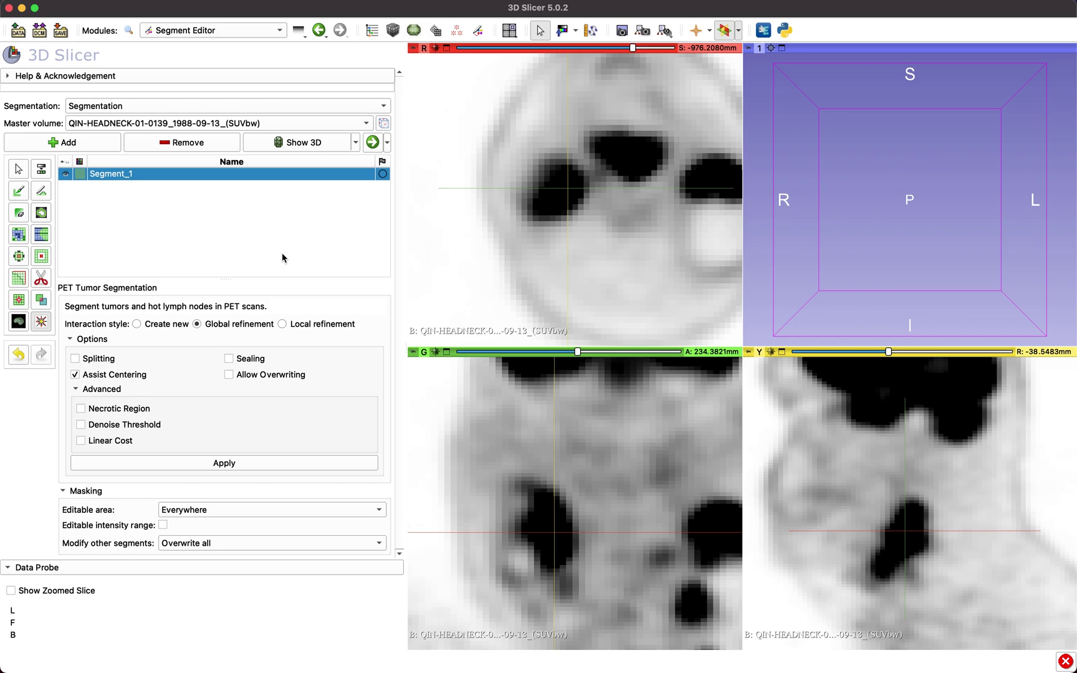
Enable Necrotic Region and segment the dark lesion at the crosshair in the QIN-HEADNECK-01-0139 scan with Global refinement.
left_click(136, 413)
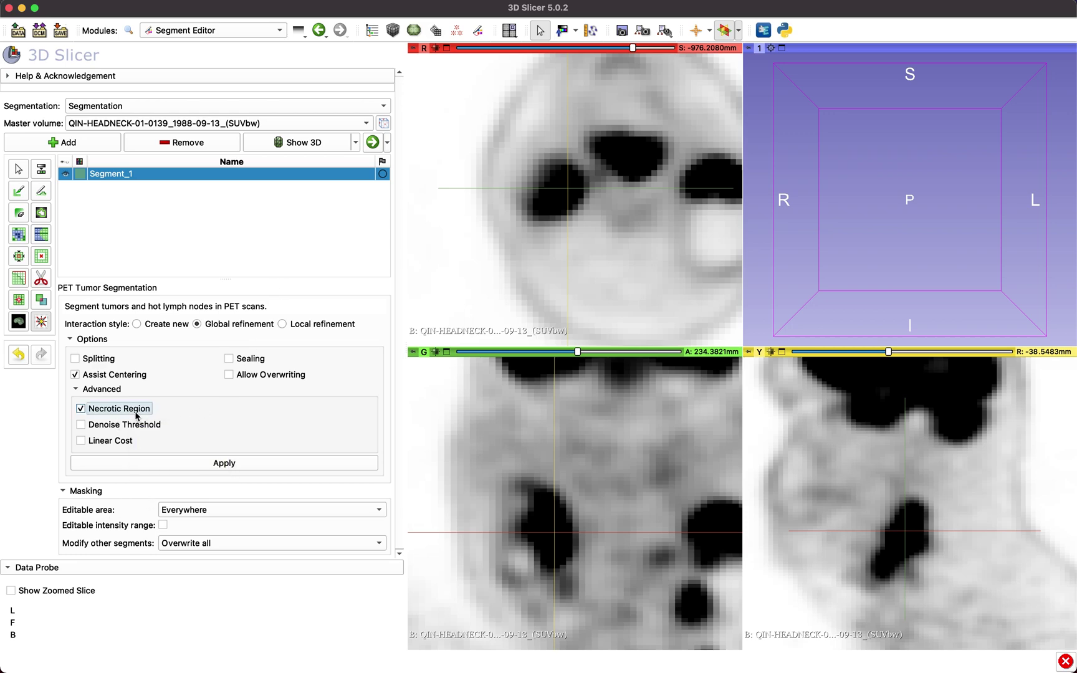
left_click(521, 546)
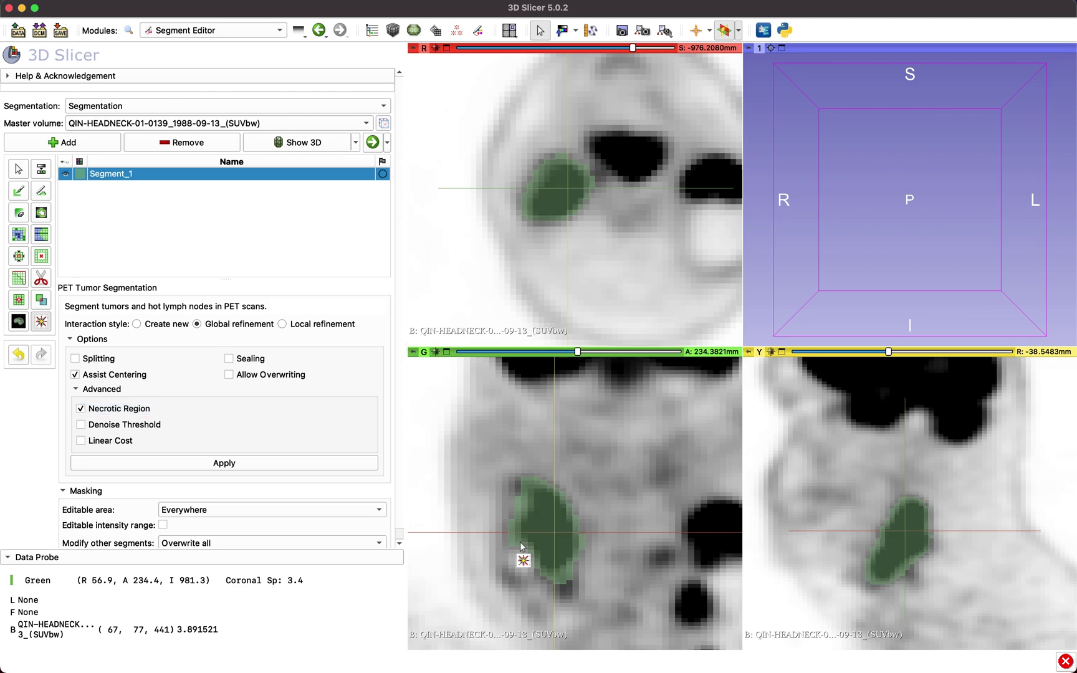
Switch to Local refinement and extend Segment_1 to the lesion's outer rim around the pale necrotic area in the coronal view.
left_click(282, 324)
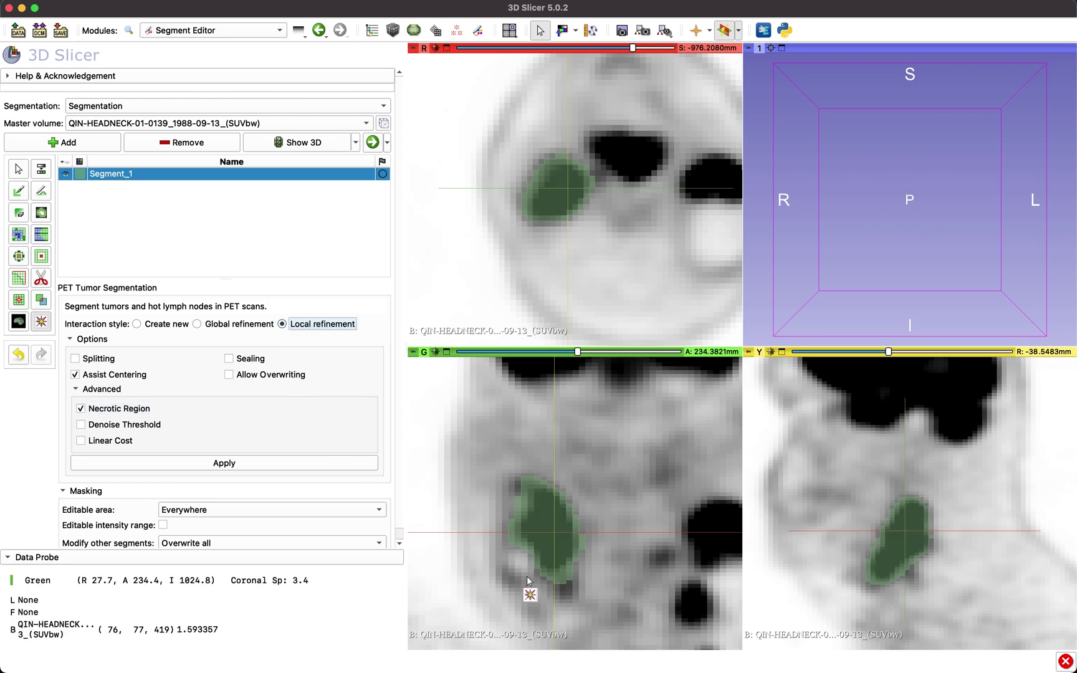
left_click(502, 576)
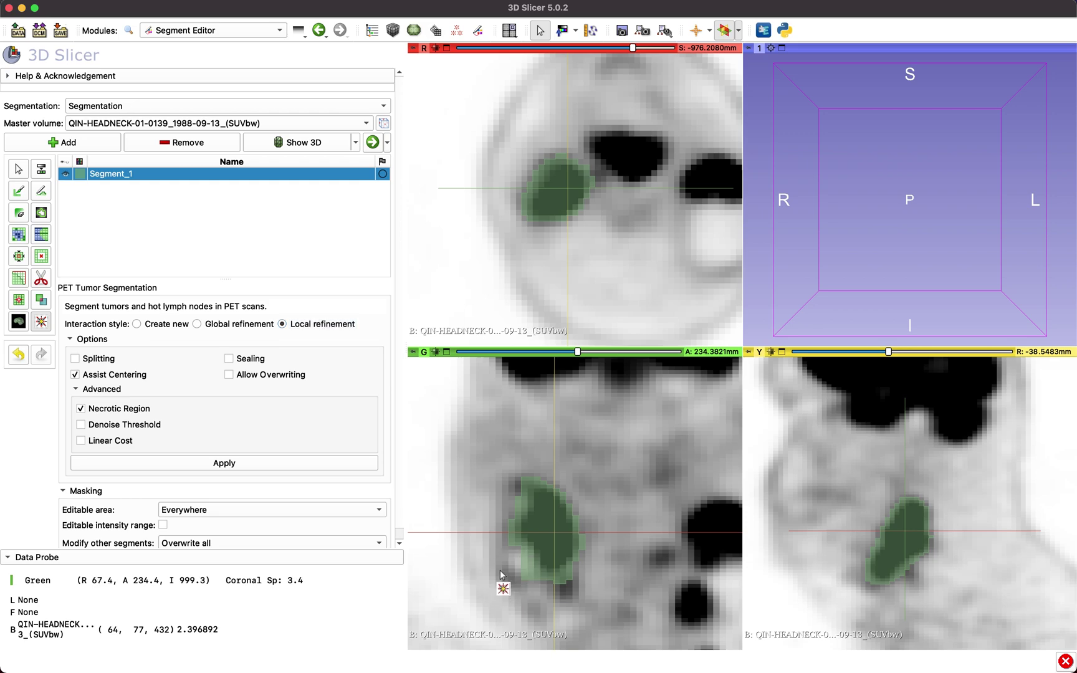
left_click(510, 583)
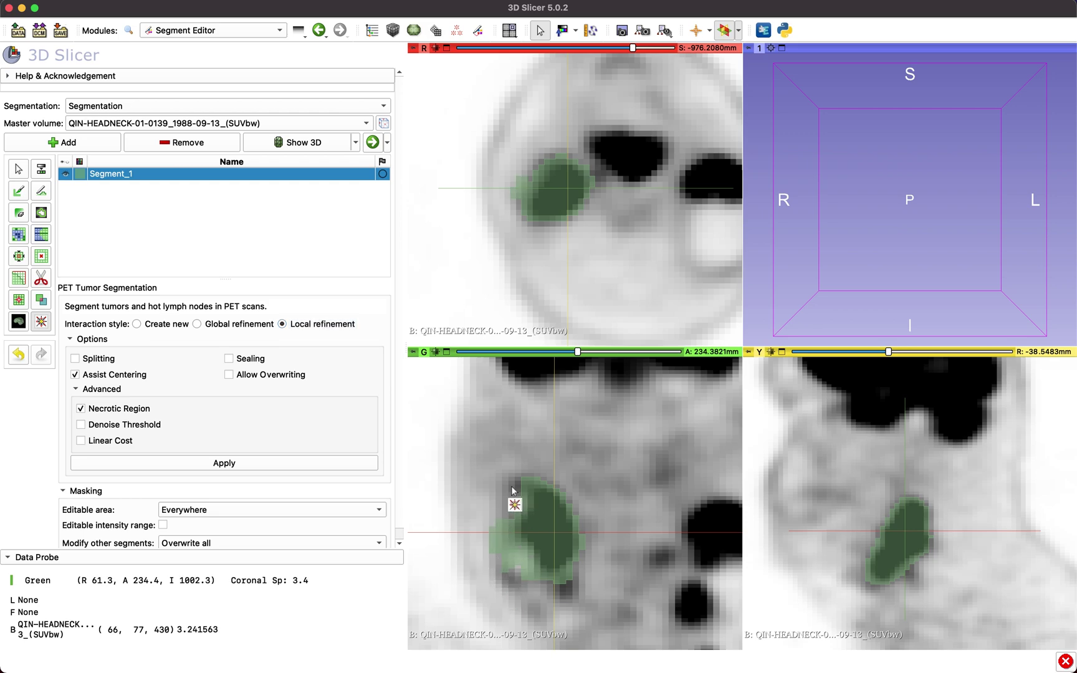
left_click(507, 494)
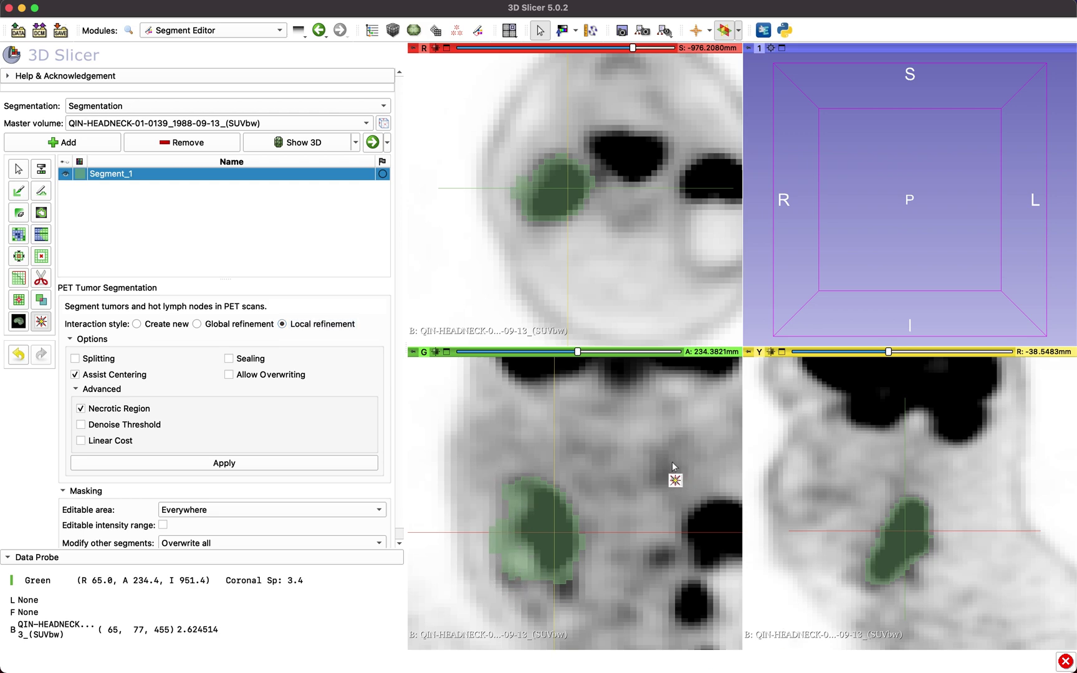